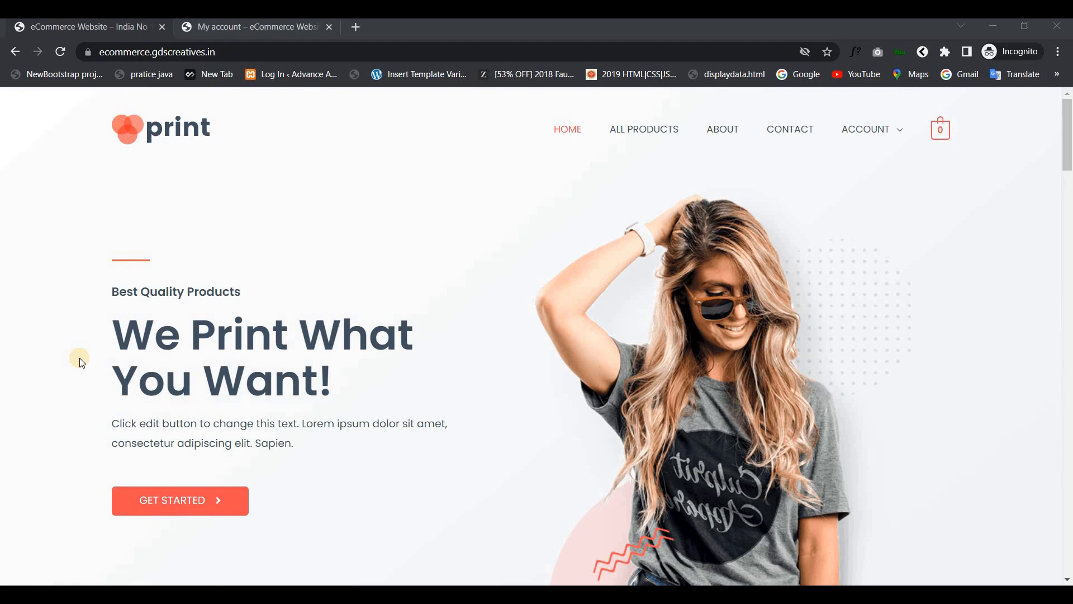
{"action": "left_click", "coordinate": [228, 25]}
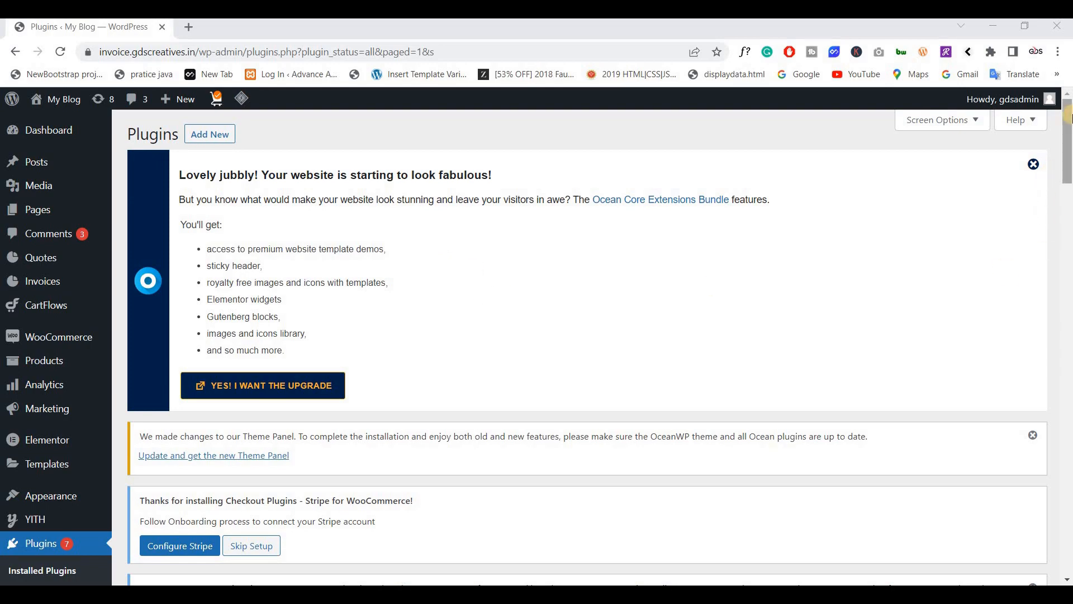
- Open the settings of the YITH WooCommerce Order Tracking Premium plugin from the installed plugins
{"action": "scroll", "coordinate": [533, 343], "scroll_direction": "down", "scroll_amount": 20}
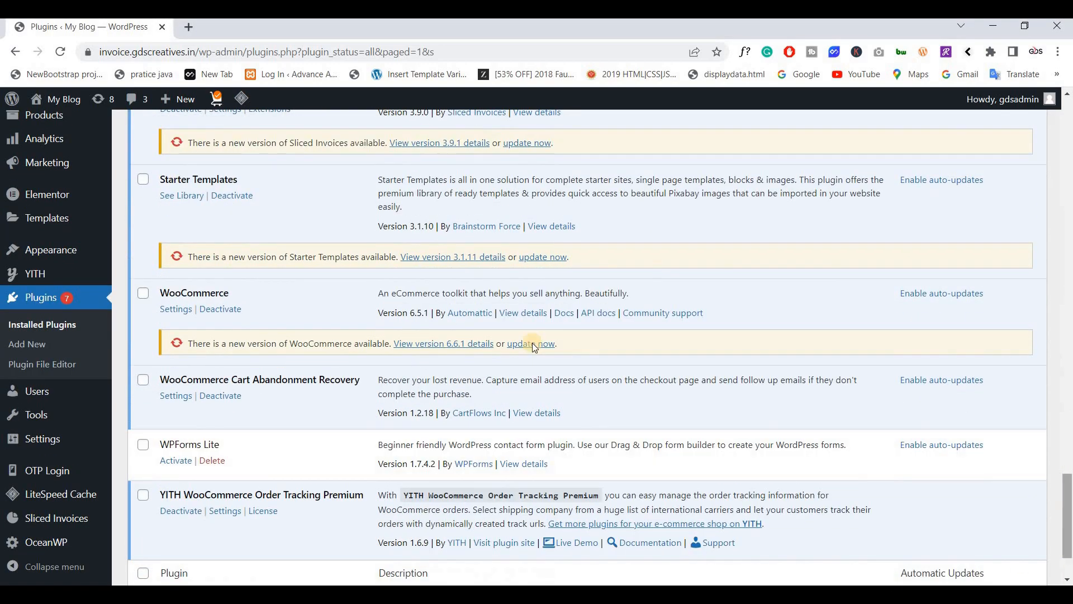
{"action": "scroll", "coordinate": [533, 343], "scroll_direction": "down", "scroll_amount": 2}
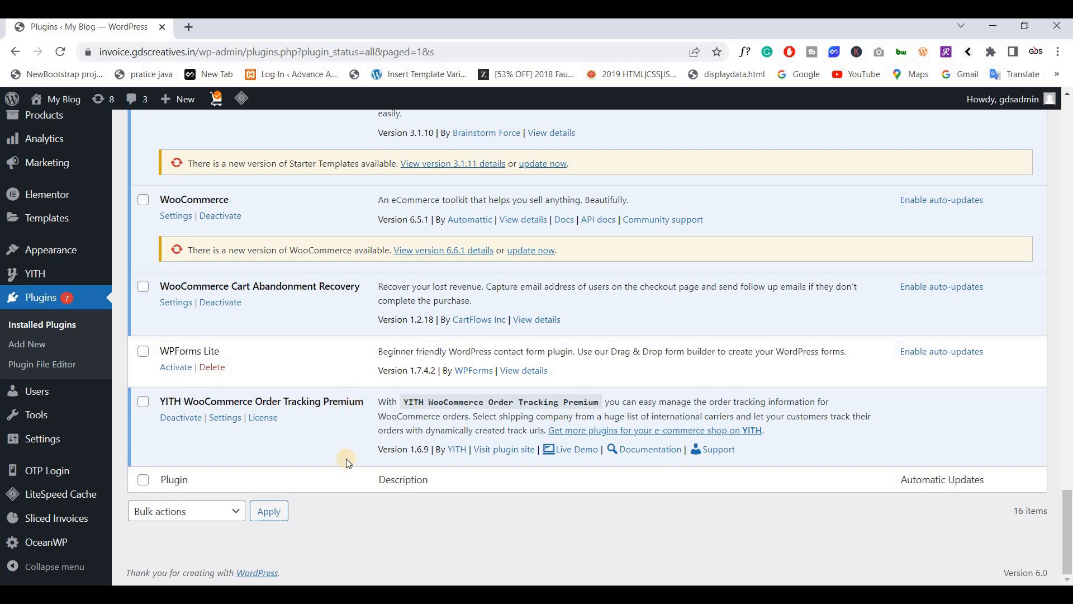
{"action": "left_click", "coordinate": [224, 425]}
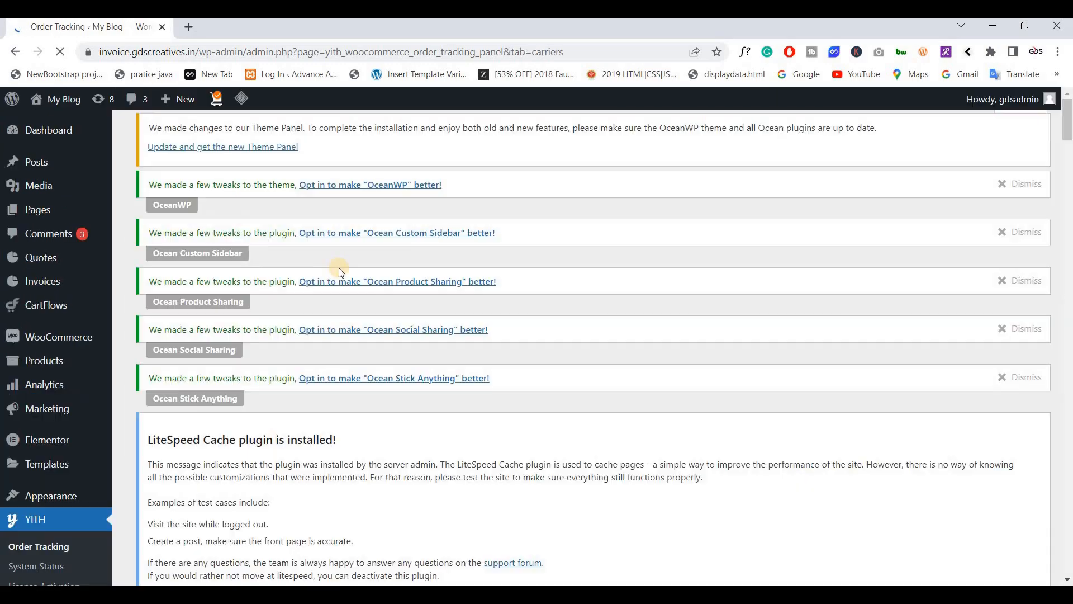
- Enable DHL in the list of supported carriers for order shipping
{"action": "scroll", "coordinate": [338, 267], "scroll_direction": "down", "scroll_amount": 20}
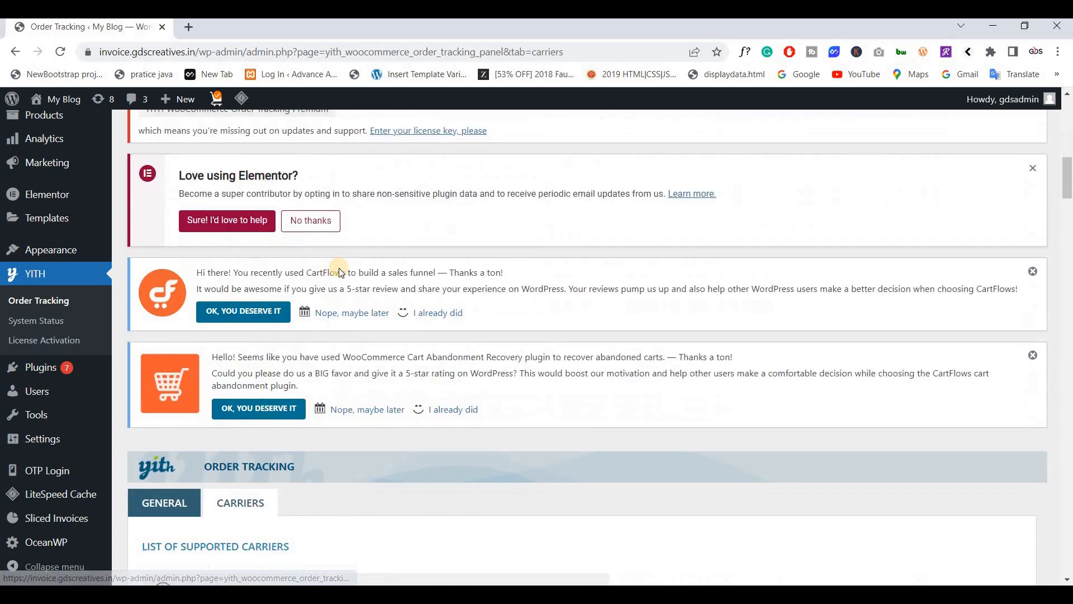
{"action": "scroll", "coordinate": [341, 272], "scroll_direction": "down", "scroll_amount": 3}
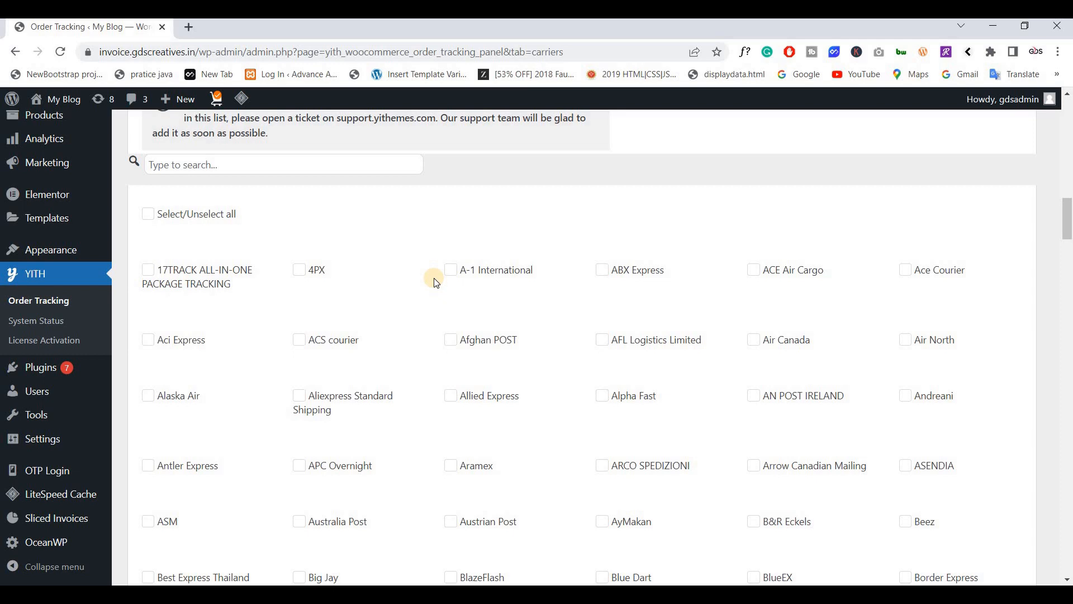
{"action": "scroll", "coordinate": [411, 286], "scroll_direction": "down", "scroll_amount": 4}
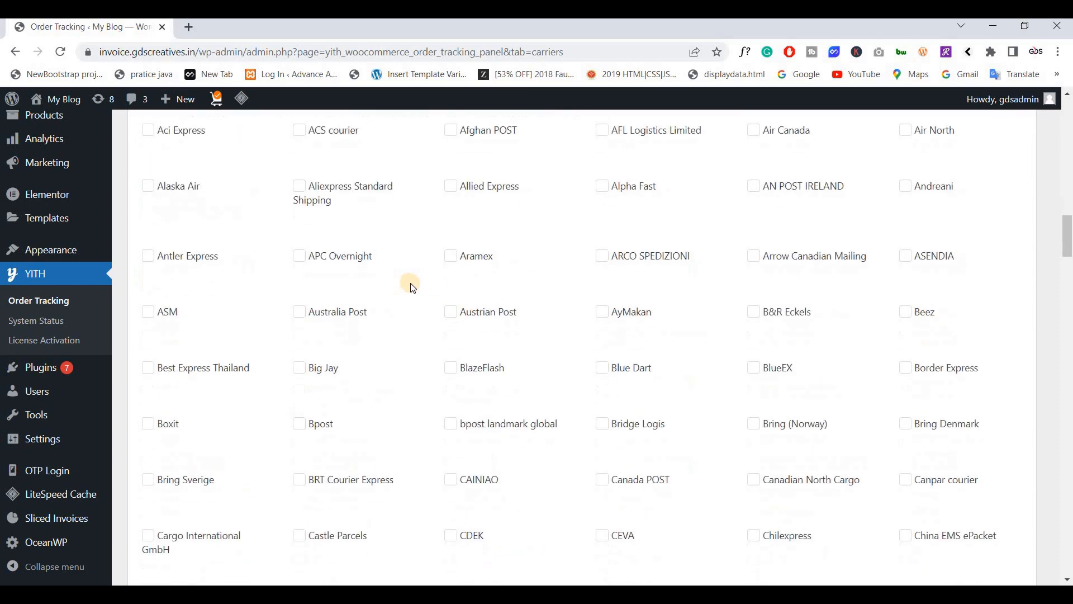
{"action": "scroll", "coordinate": [412, 287], "scroll_direction": "up", "scroll_amount": 3}
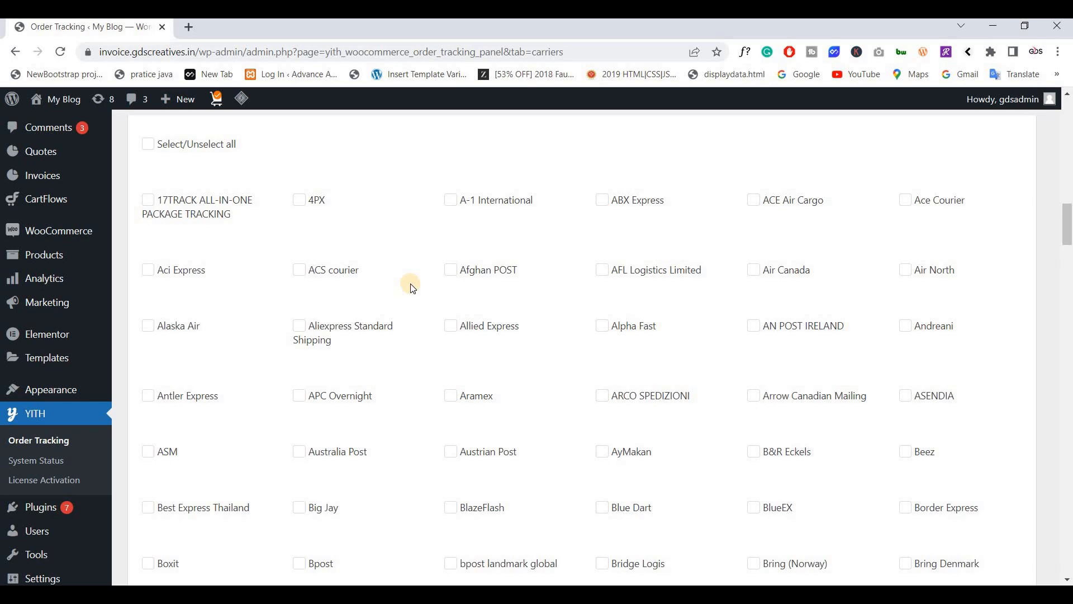
{"action": "scroll", "coordinate": [412, 287], "scroll_direction": "down", "scroll_amount": 5}
{"action": "scroll", "coordinate": [411, 287], "scroll_direction": "down", "scroll_amount": 9}
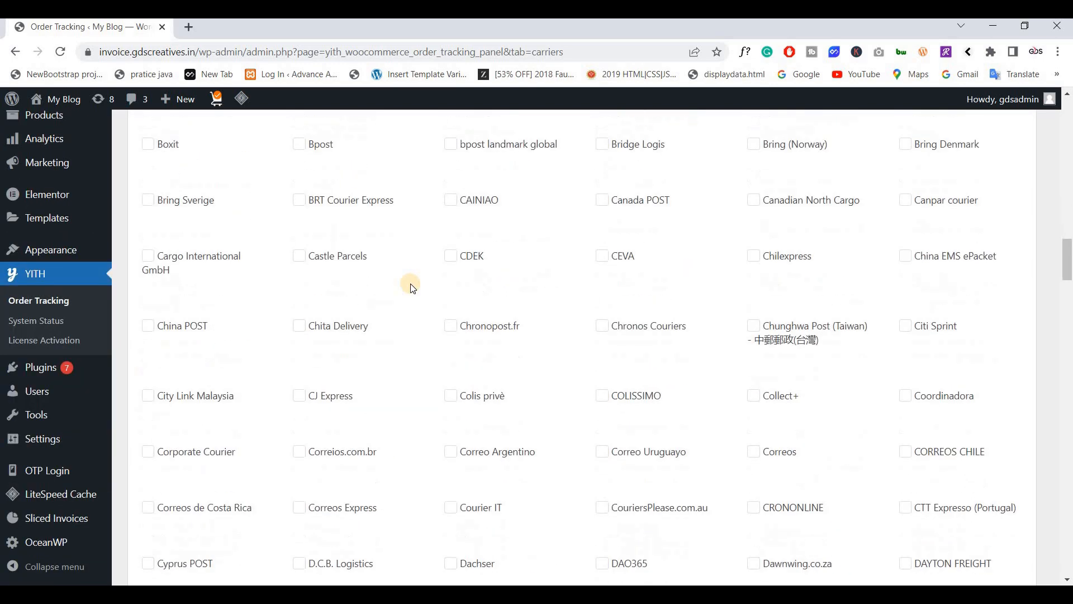
{"action": "scroll", "coordinate": [413, 289], "scroll_direction": "down", "scroll_amount": 1}
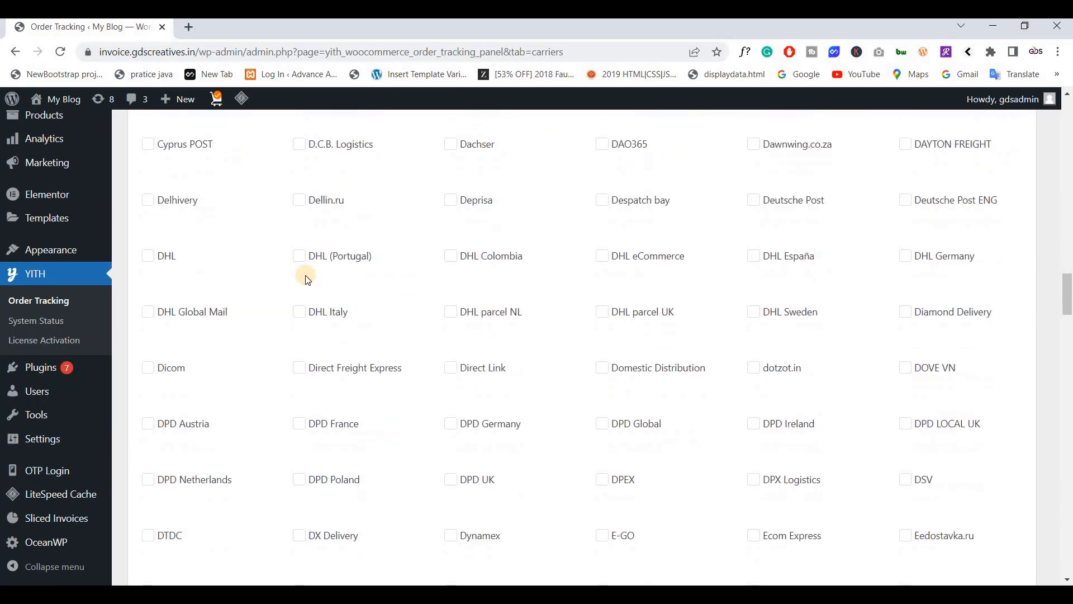
{"action": "left_click", "coordinate": [150, 260]}
- Enable FEDEX as an additional supported carrier
{"action": "scroll", "coordinate": [660, 320], "scroll_direction": "down", "scroll_amount": 5}
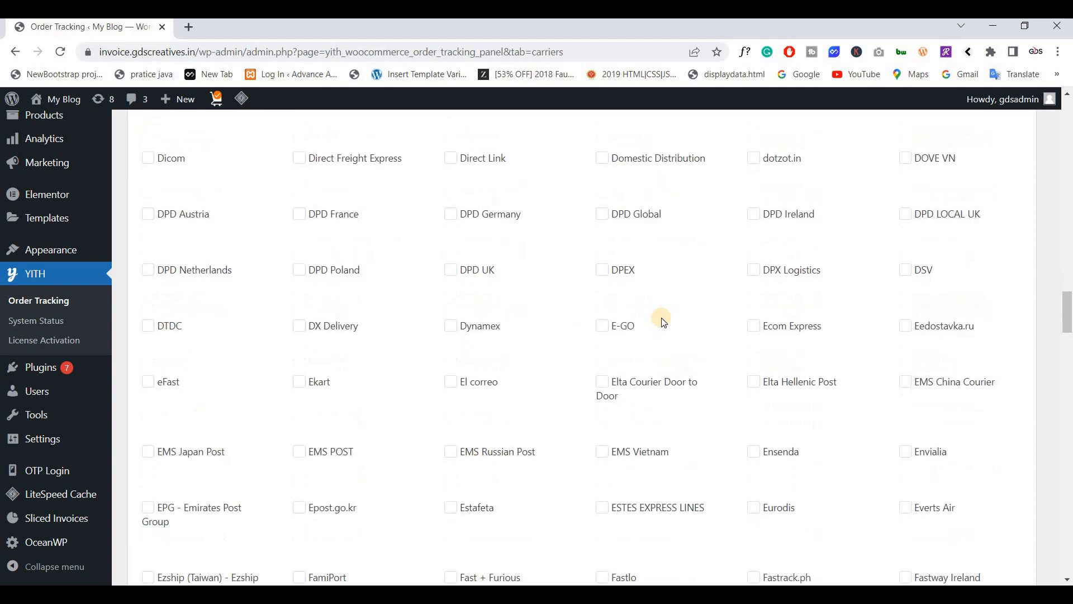
{"action": "scroll", "coordinate": [664, 323], "scroll_direction": "down", "scroll_amount": 5}
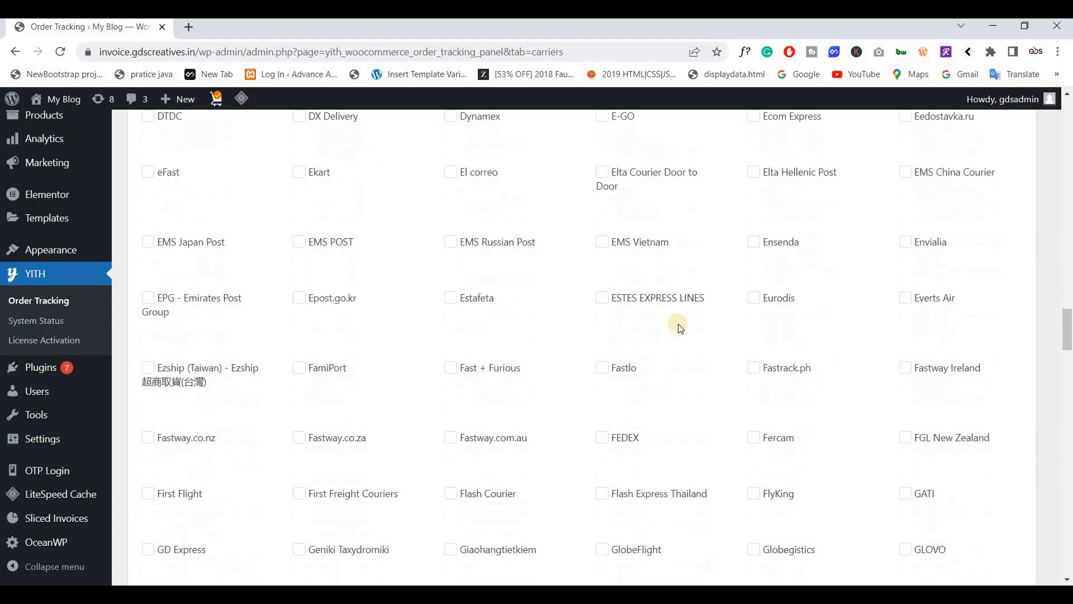
{"action": "left_click", "coordinate": [601, 301]}
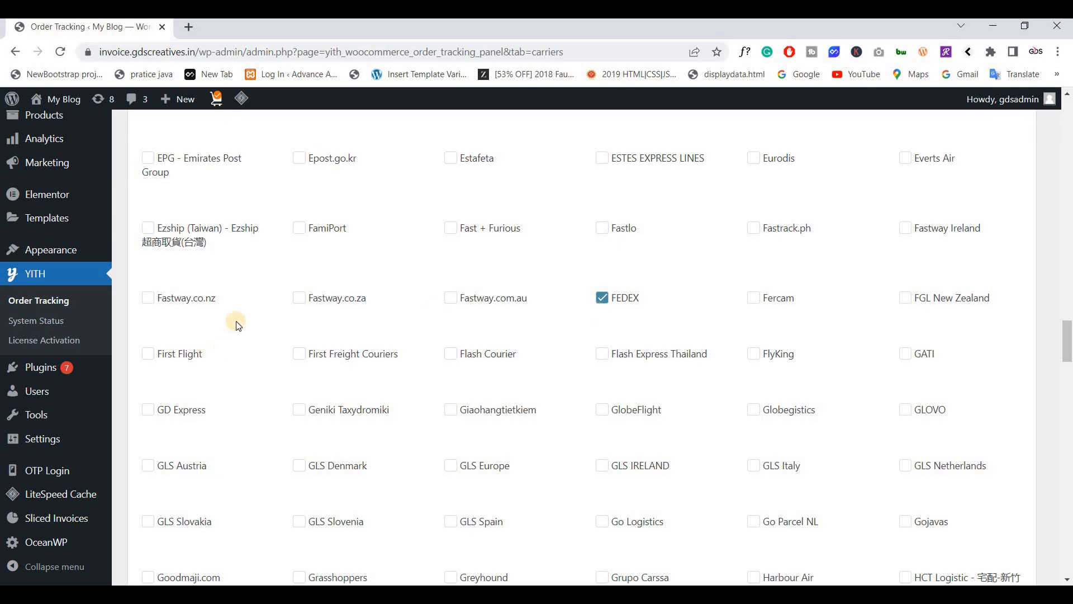
- Review the whole list of supported carriers and save the carrier selection
{"action": "scroll", "coordinate": [266, 298], "scroll_direction": "up", "scroll_amount": 11}
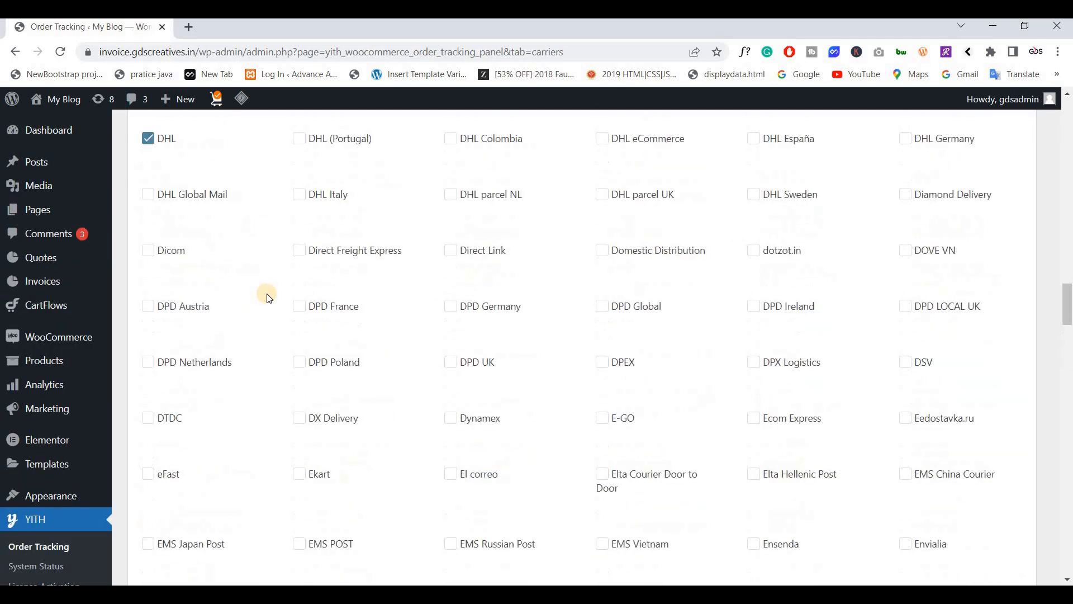
{"action": "scroll", "coordinate": [267, 298], "scroll_direction": "up", "scroll_amount": 15}
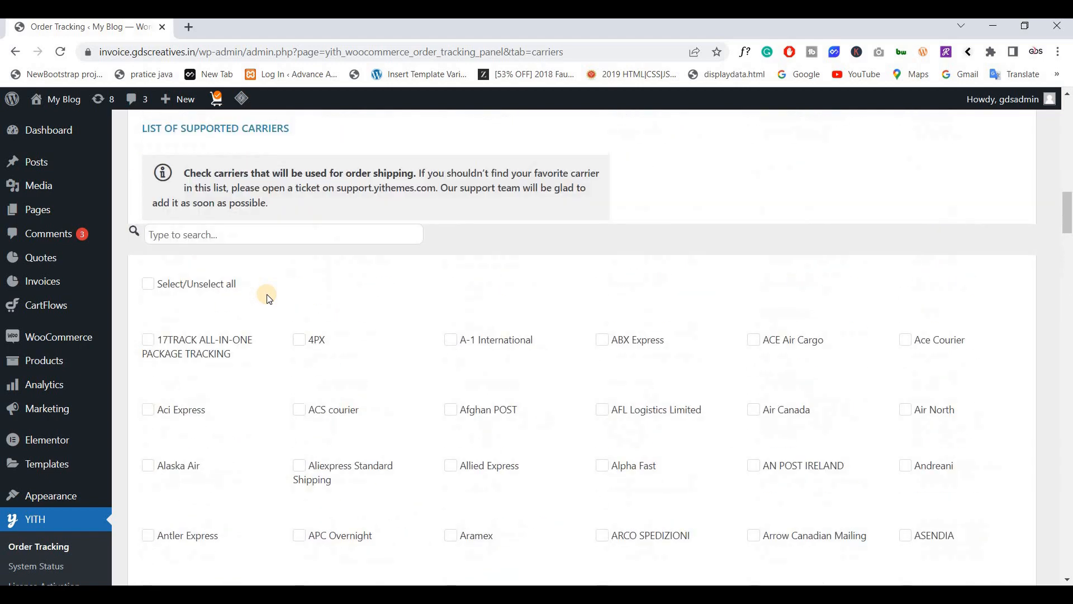
{"action": "scroll", "coordinate": [268, 298], "scroll_direction": "up", "scroll_amount": 4}
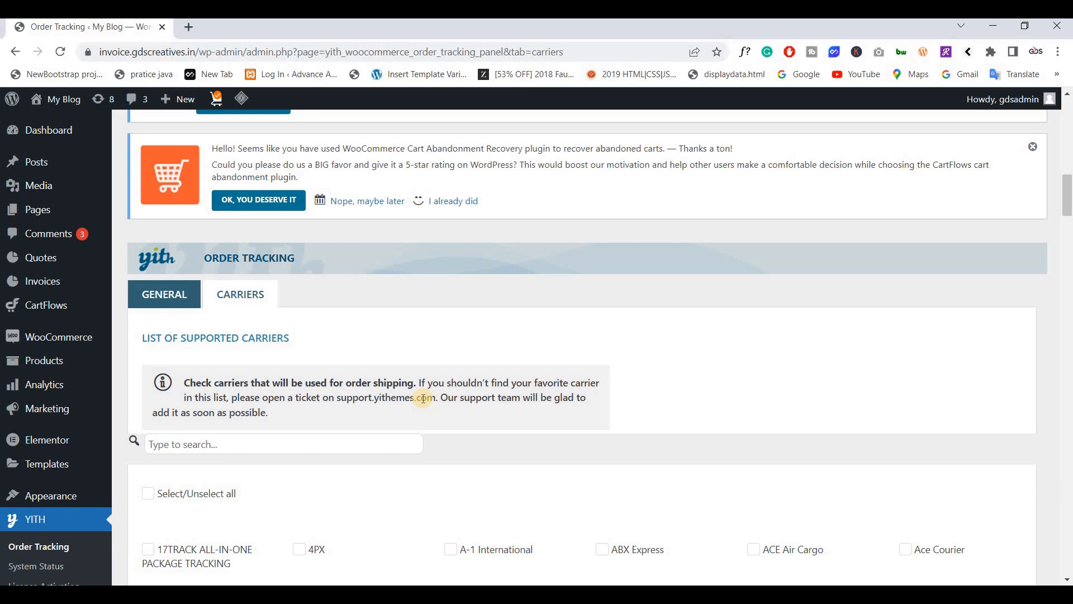
{"action": "scroll", "coordinate": [505, 364], "scroll_direction": "down", "scroll_amount": 4}
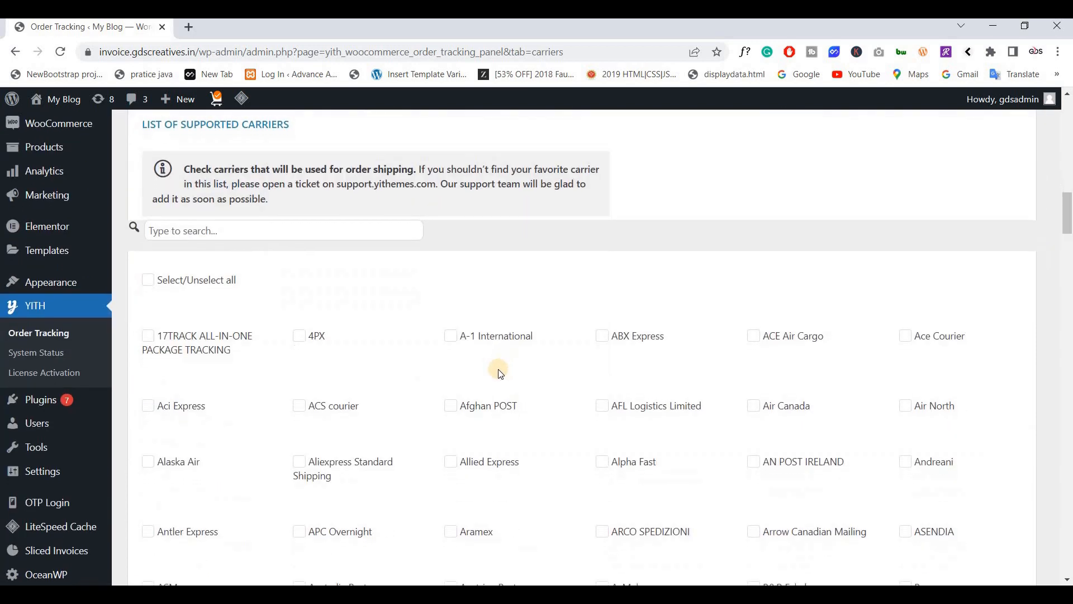
{"action": "scroll", "coordinate": [501, 373], "scroll_direction": "down", "scroll_amount": 1}
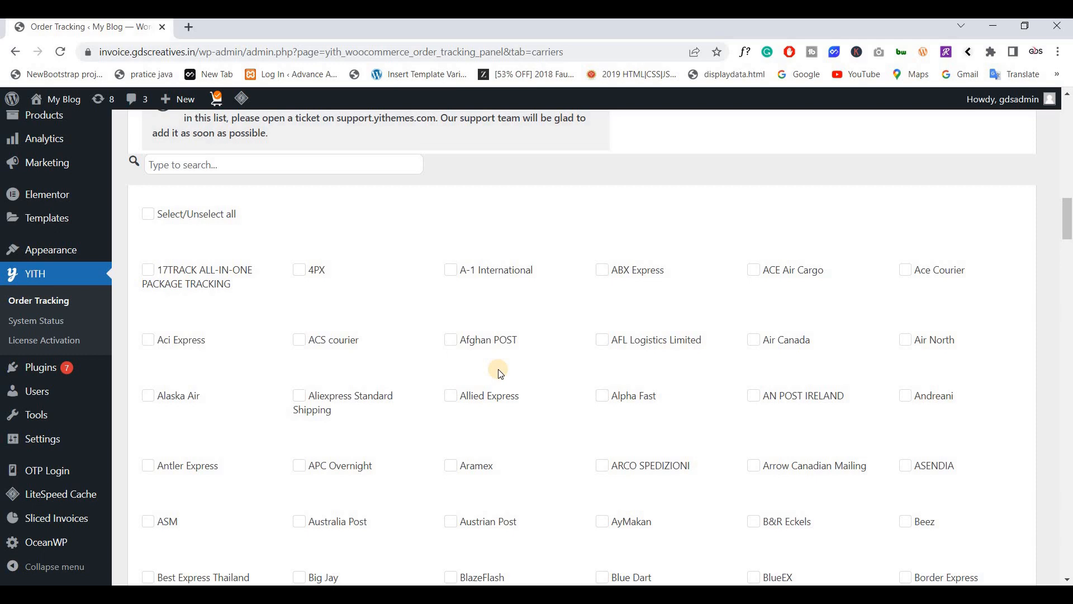
{"action": "scroll", "coordinate": [479, 377], "scroll_direction": "down", "scroll_amount": 10}
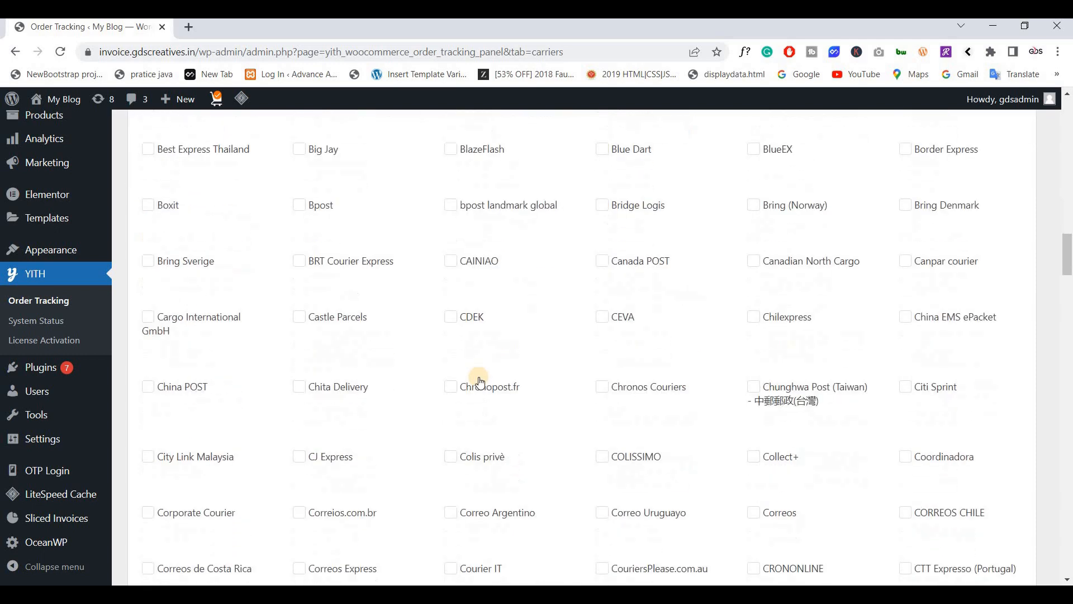
{"action": "scroll", "coordinate": [480, 382], "scroll_direction": "down", "scroll_amount": 7}
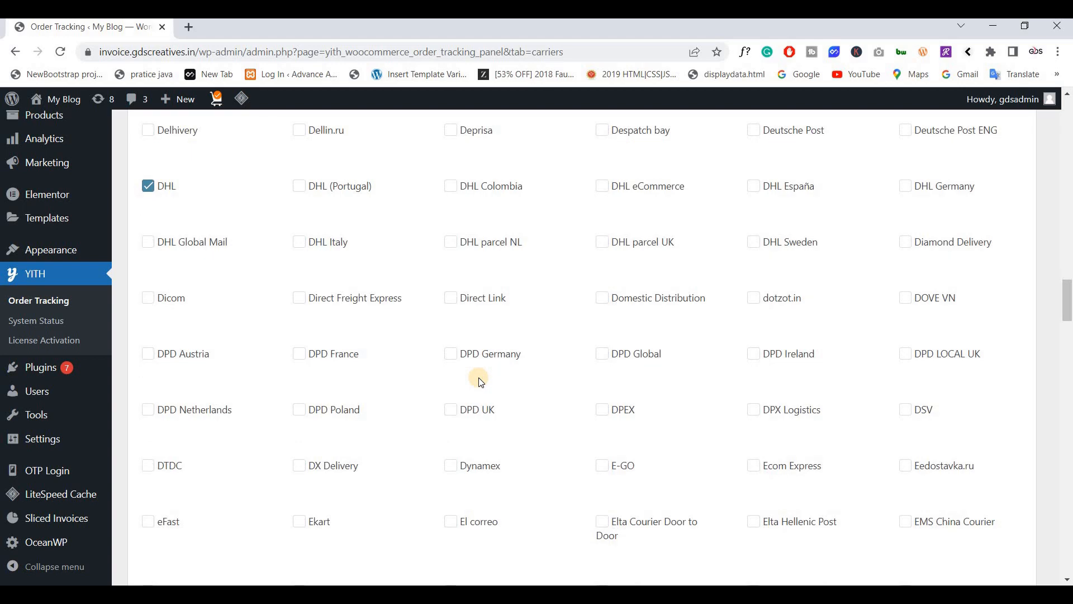
{"action": "scroll", "coordinate": [475, 353], "scroll_direction": "down", "scroll_amount": 10}
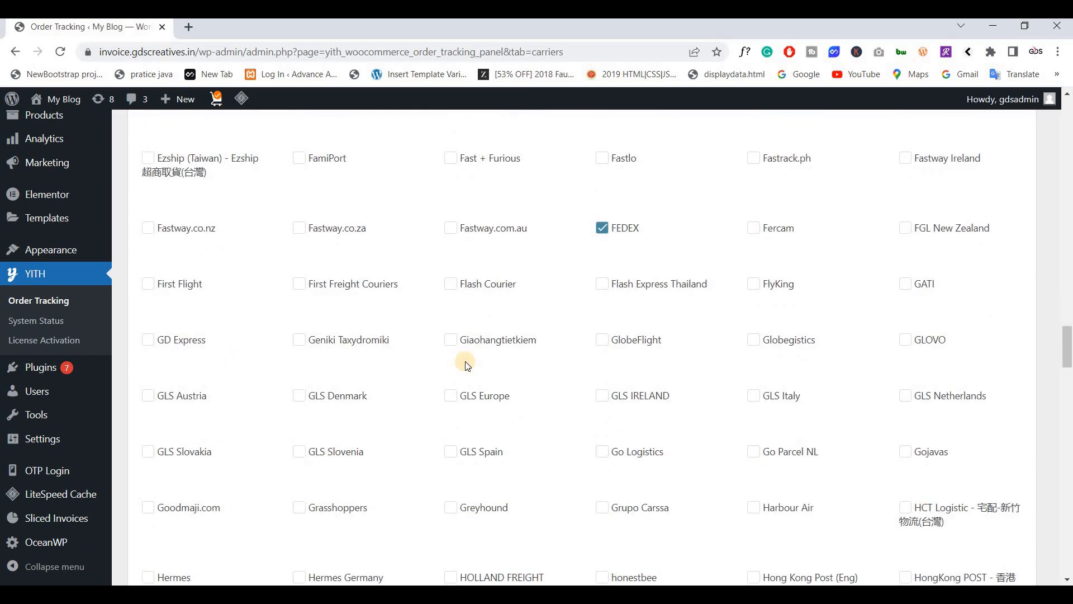
{"action": "scroll", "coordinate": [468, 368], "scroll_direction": "down", "scroll_amount": 20}
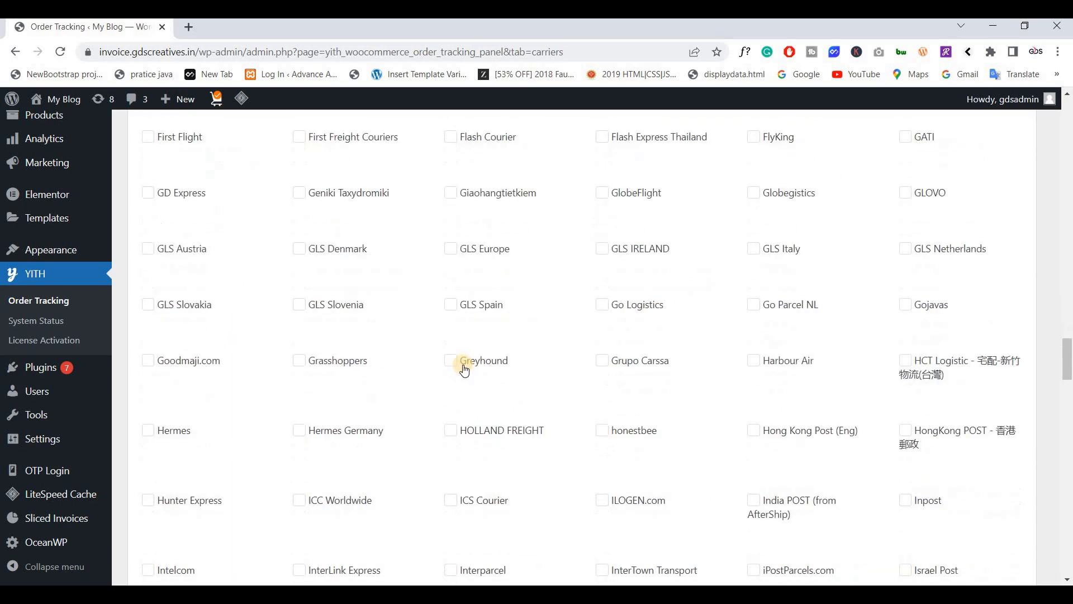
{"action": "scroll", "coordinate": [239, 402], "scroll_direction": "down", "scroll_amount": 20}
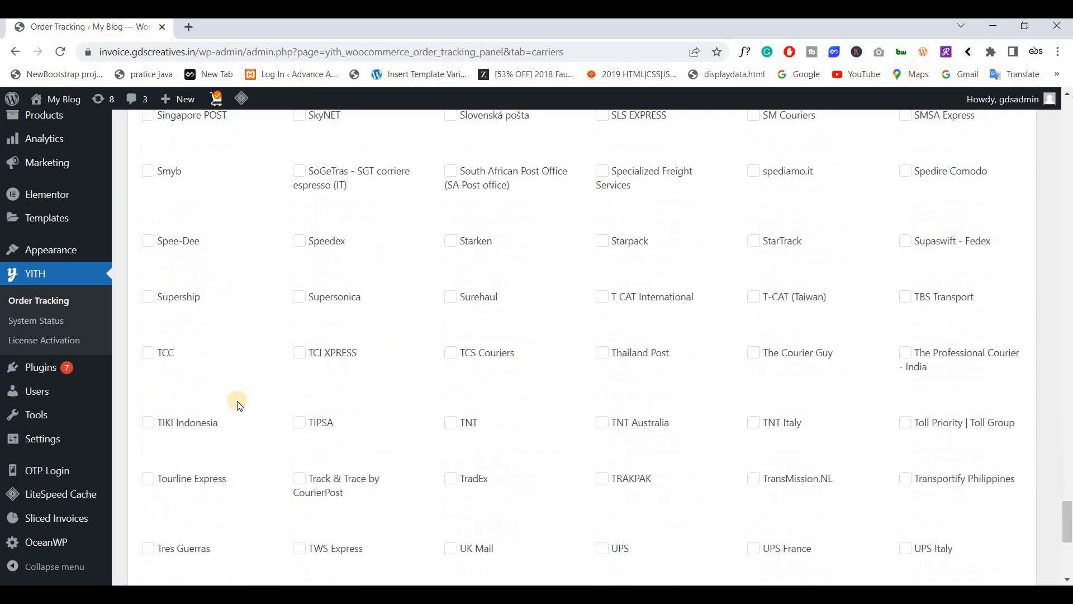
{"action": "left_click", "coordinate": [163, 517]}
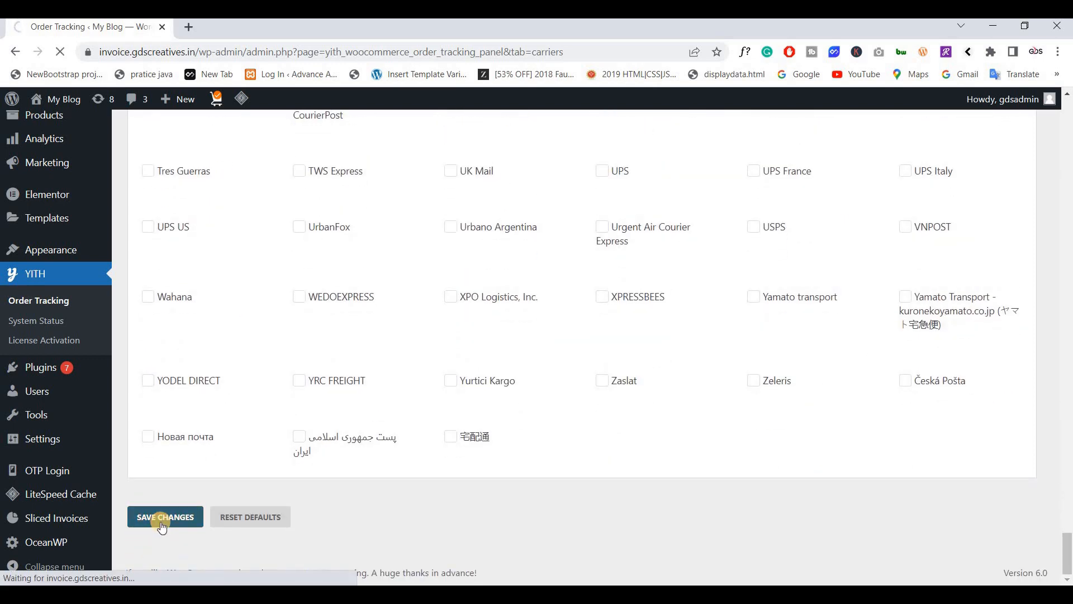
- Set the default carrier name to DHL in the general order tracking settings
{"action": "scroll", "coordinate": [87, 143], "scroll_direction": "down", "scroll_amount": 15}
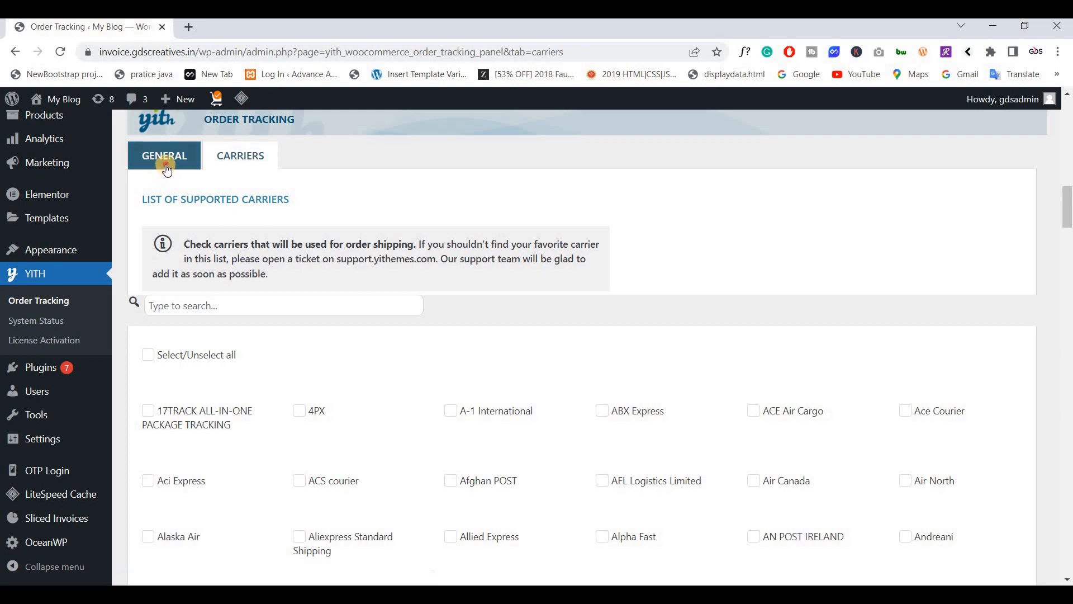
{"action": "left_click", "coordinate": [162, 174]}
{"action": "scroll", "coordinate": [328, 216], "scroll_direction": "down", "scroll_amount": 20}
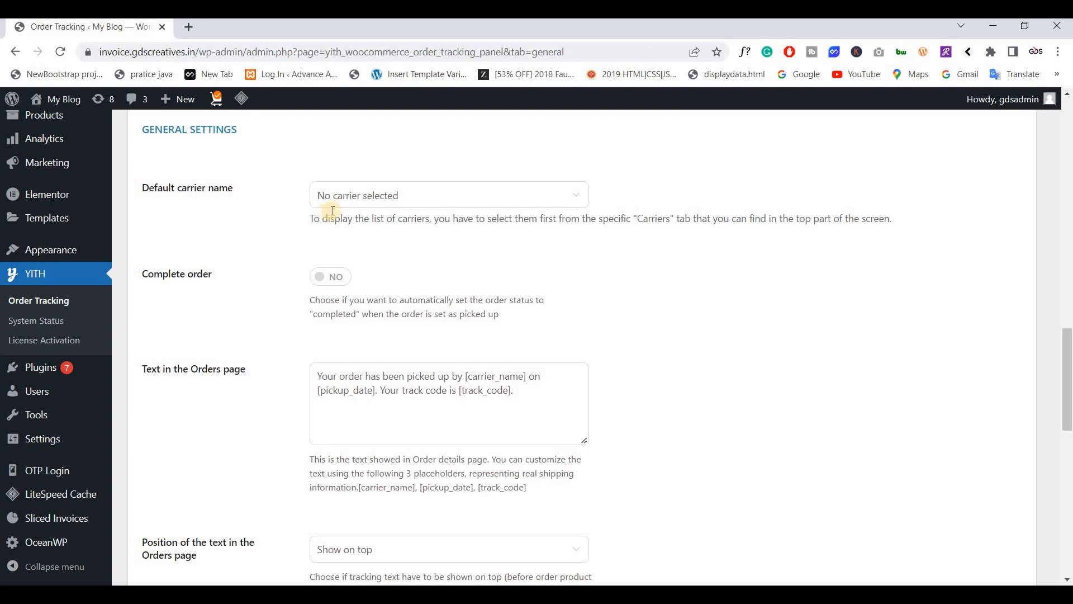
{"action": "left_click", "coordinate": [341, 201]}
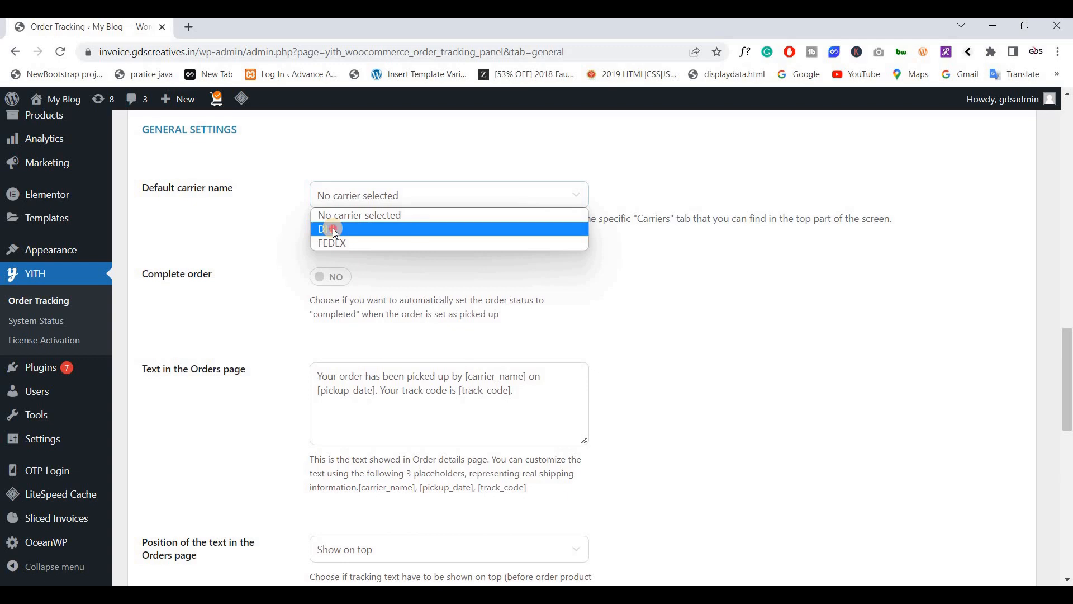
{"action": "left_click", "coordinate": [334, 230]}
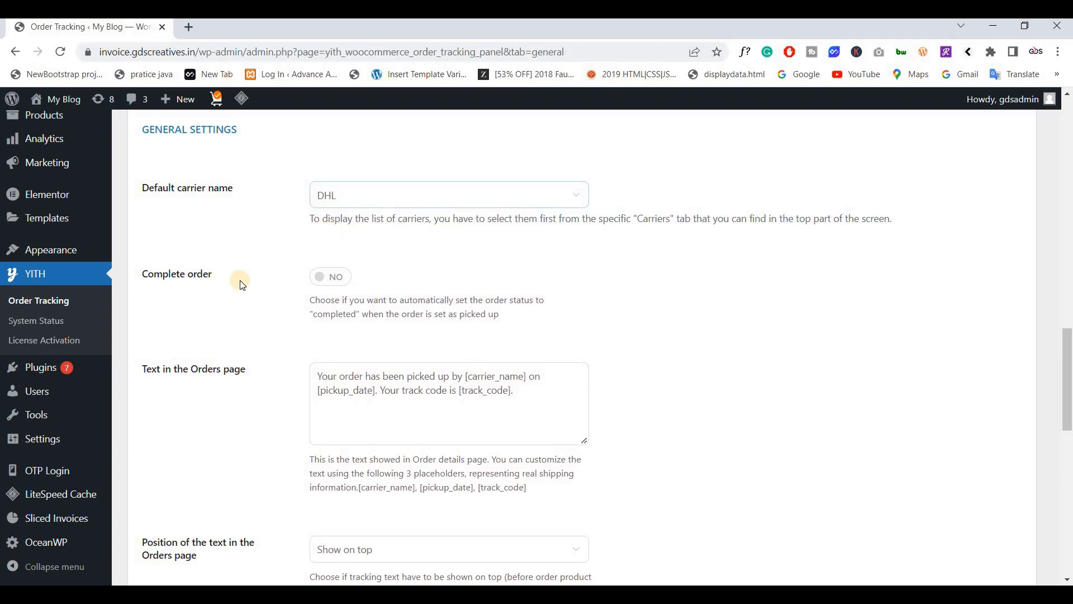
- Examine the Complete order option and the placeholders used in the text for the Orders page
{"action": "scroll", "coordinate": [263, 274], "scroll_direction": "down", "scroll_amount": 1}
{"action": "scroll", "coordinate": [240, 336], "scroll_direction": "up", "scroll_amount": 2}
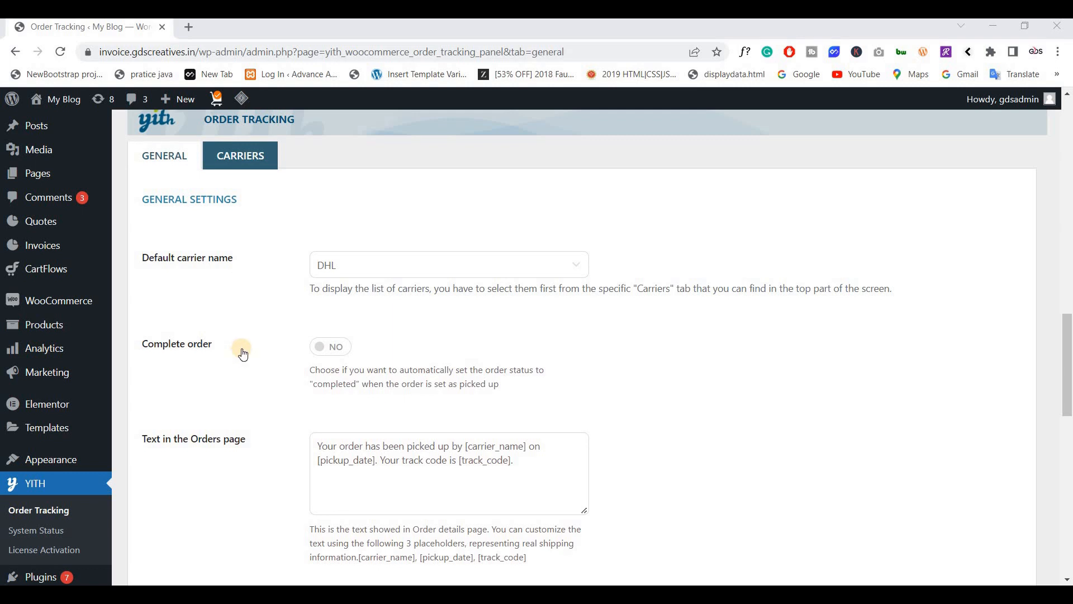
{"action": "scroll", "coordinate": [244, 336], "scroll_direction": "down", "scroll_amount": 2}
{"action": "scroll", "coordinate": [244, 328], "scroll_direction": "down", "scroll_amount": 2}
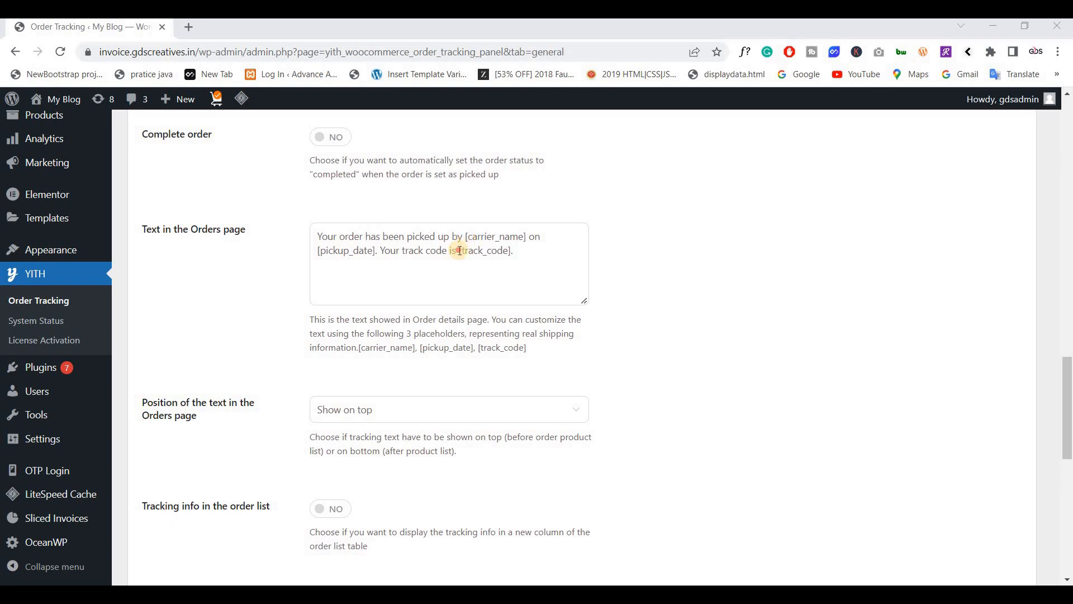
{"action": "left_click_drag", "start_coordinate": [513, 252], "coordinate": [460, 250]}
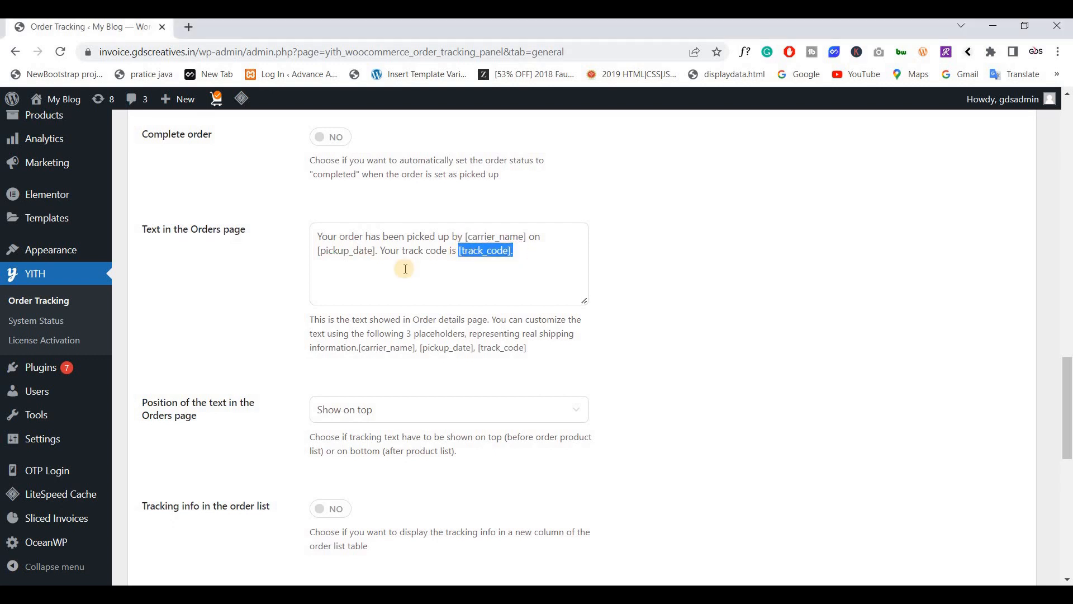
{"action": "left_click", "coordinate": [378, 278]}
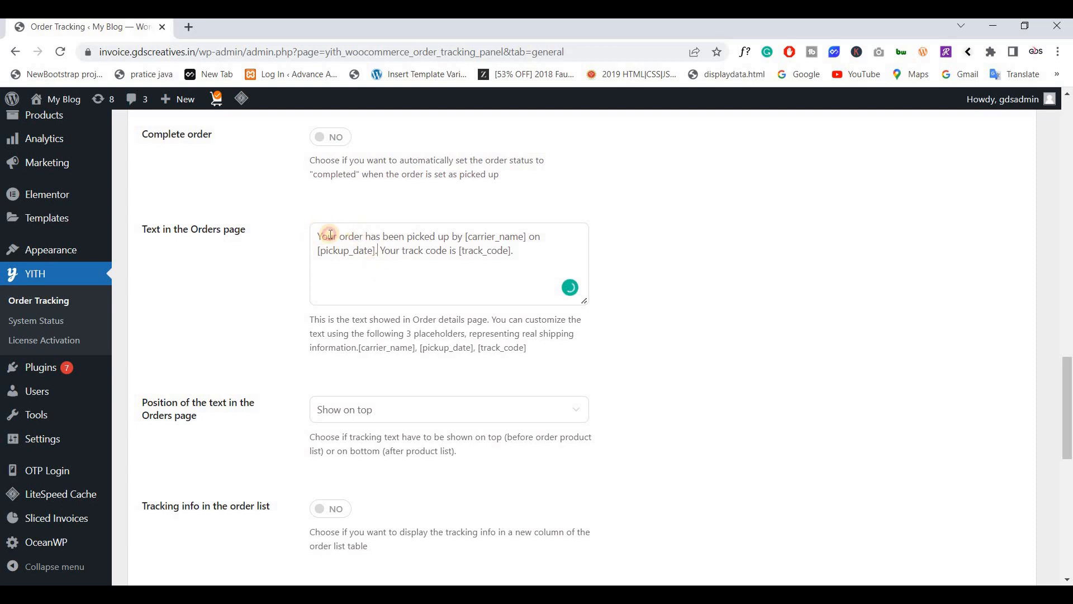
{"action": "left_click_drag", "start_coordinate": [330, 234], "coordinate": [364, 235]}
{"action": "left_click", "coordinate": [447, 252]}
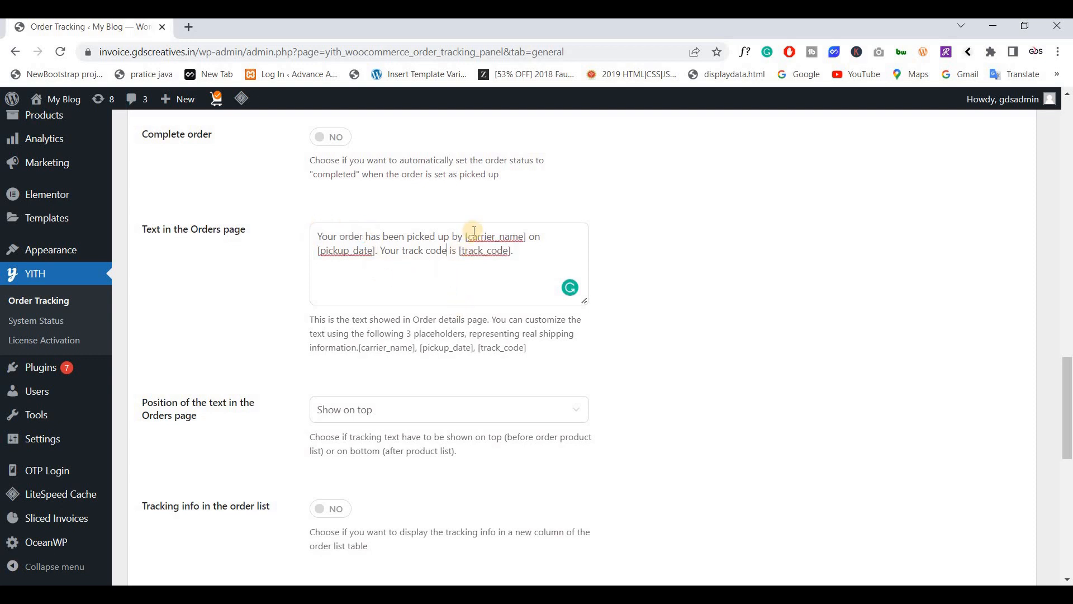
{"action": "left_click", "coordinate": [386, 238]}
{"action": "scroll", "coordinate": [335, 251], "scroll_direction": "down", "scroll_amount": 4}
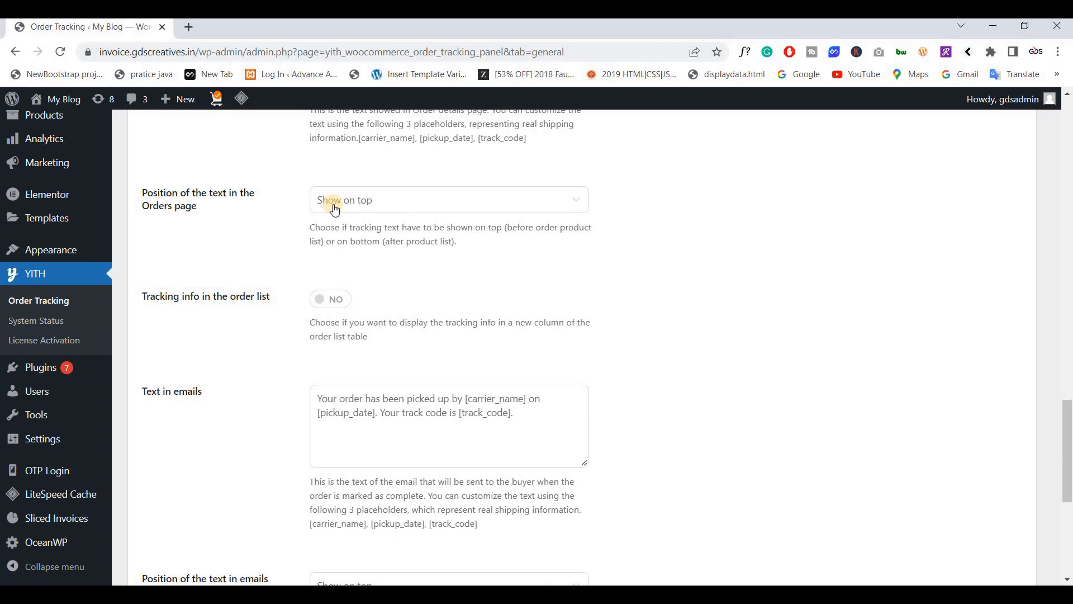
- Check the position choices for the tracking text in the Orders page, keeping Show on top
{"action": "left_click", "coordinate": [335, 208]}
{"action": "left_click", "coordinate": [300, 259]}
{"action": "scroll", "coordinate": [297, 254], "scroll_direction": "down", "scroll_amount": 1}
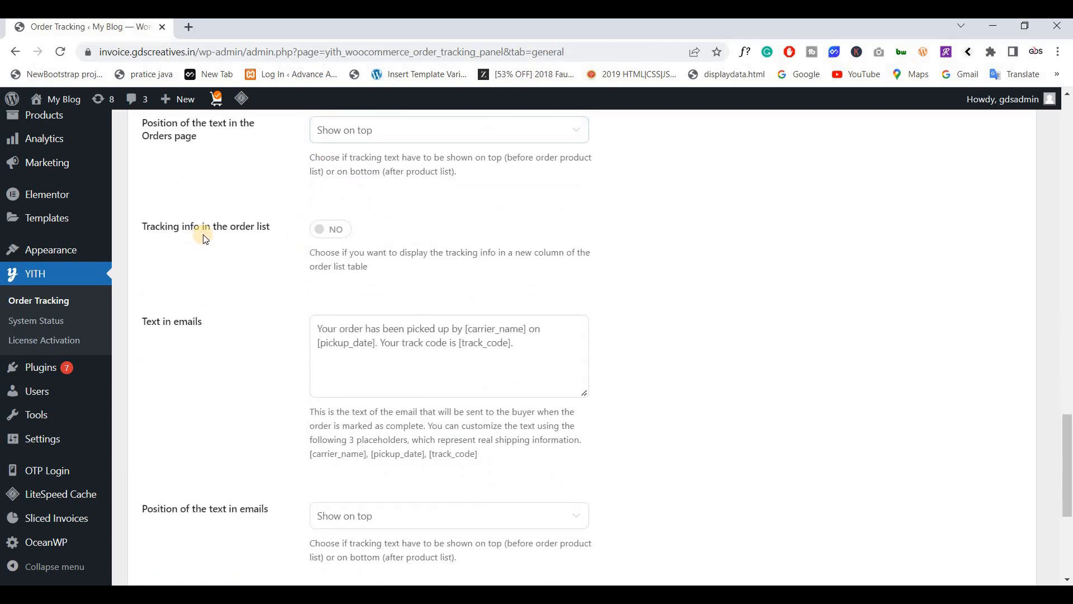
- Enable tracking info in the order list and save the general order tracking settings
{"action": "left_click", "coordinate": [338, 235]}
{"action": "scroll", "coordinate": [312, 209], "scroll_direction": "down", "scroll_amount": 2}
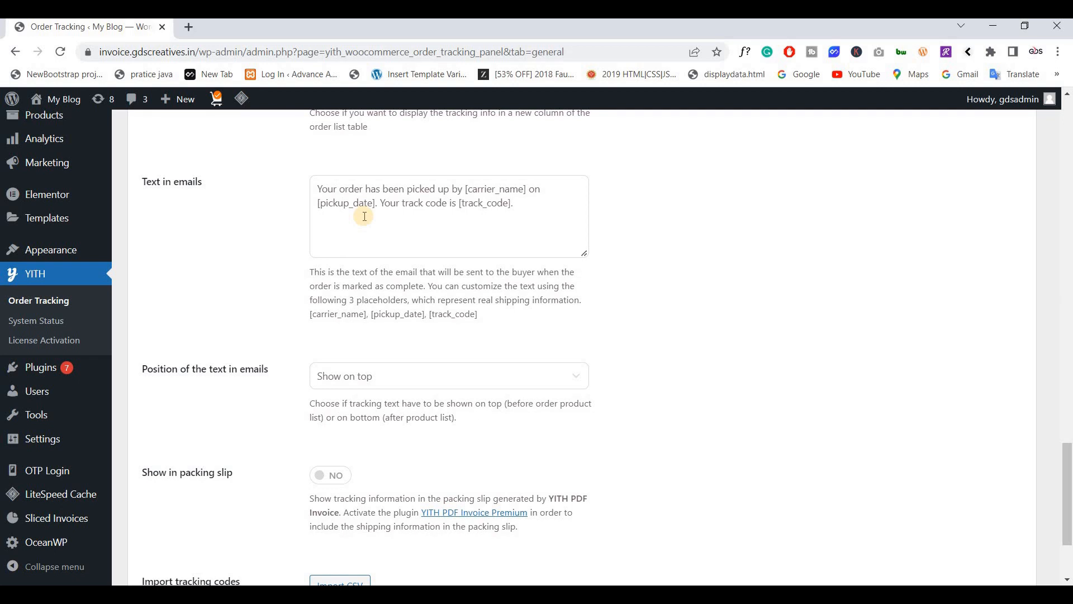
{"action": "scroll", "coordinate": [364, 217], "scroll_direction": "down", "scroll_amount": 3}
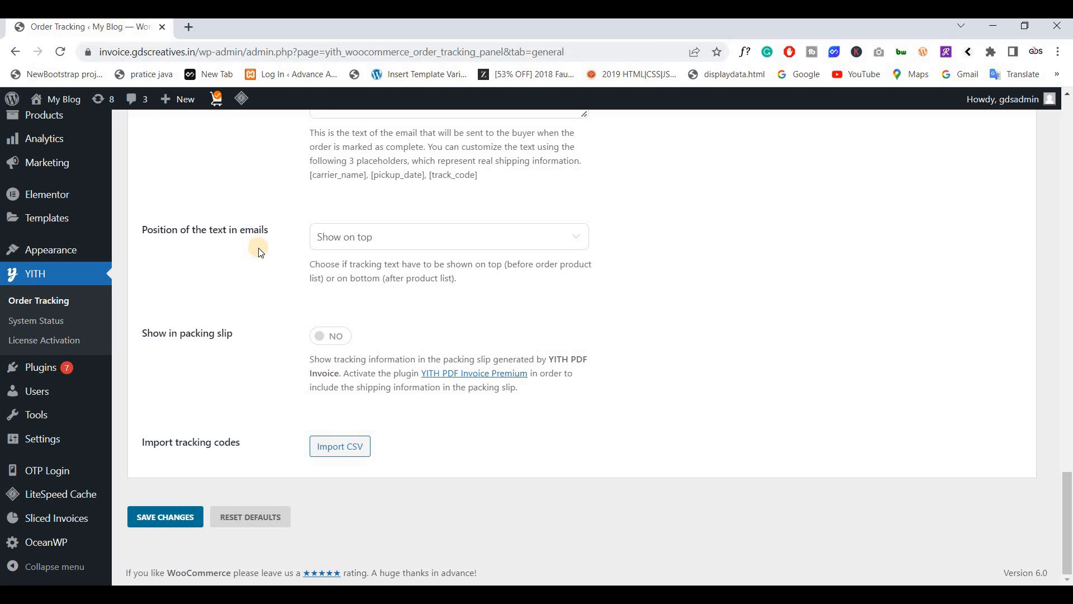
{"action": "left_click", "coordinate": [177, 519]}
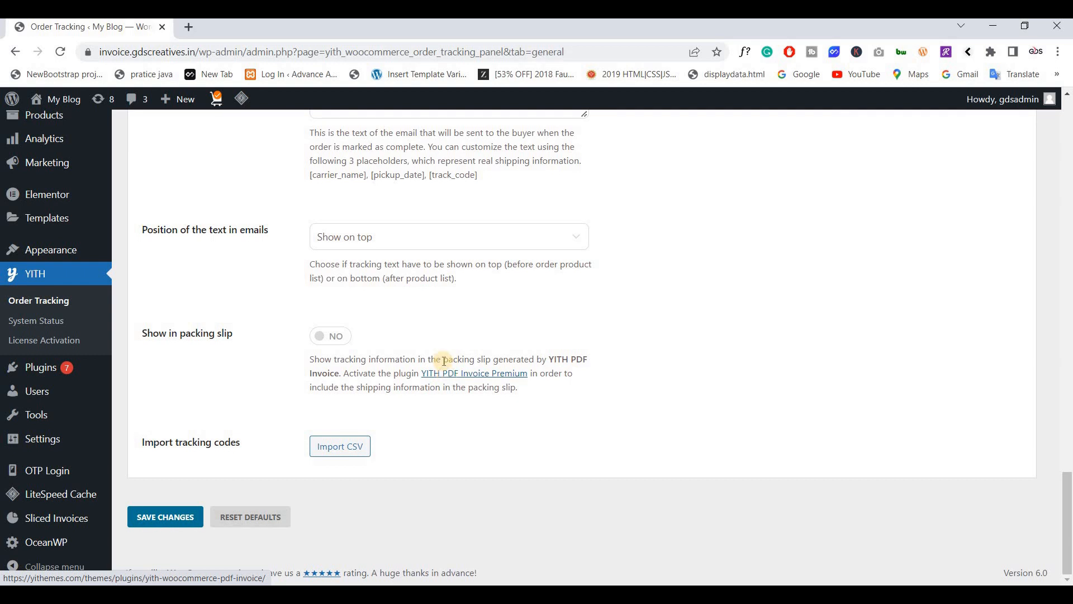
- Switch to the storefront window, add one Dark Jacket to the cart and view the cart
{"action": "key", "text": "alt+Tab"}
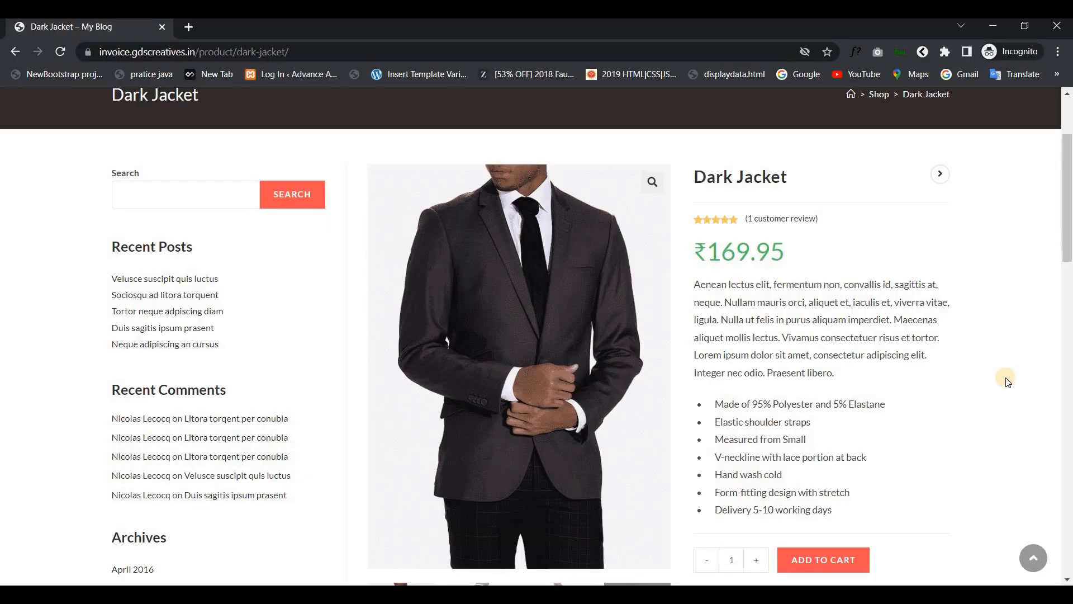
{"action": "scroll", "coordinate": [917, 388], "scroll_direction": "down", "scroll_amount": 2}
{"action": "left_click", "coordinate": [843, 425]}
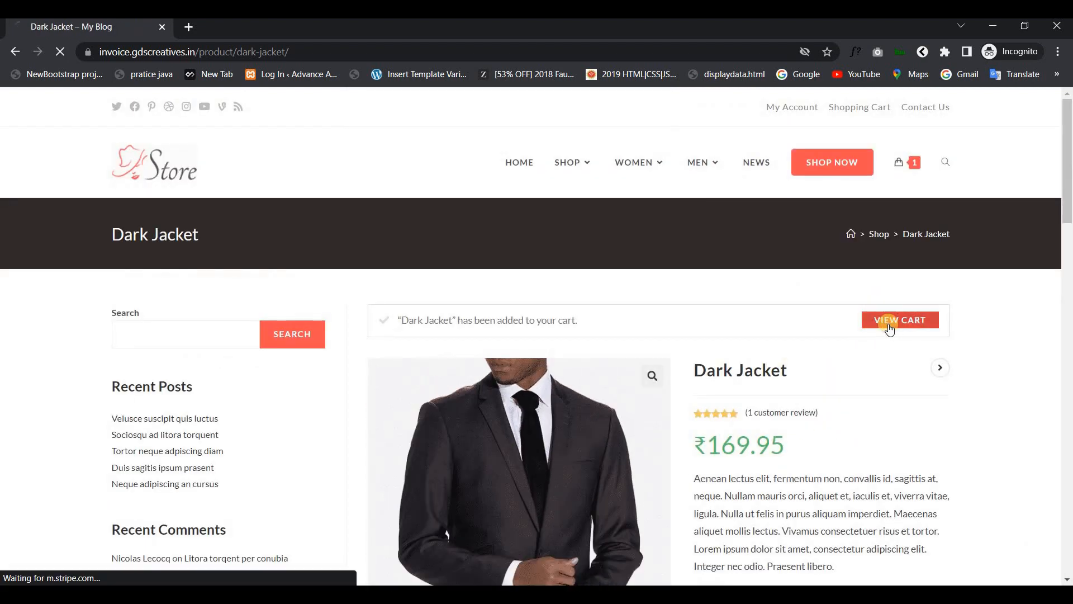
{"action": "left_click", "coordinate": [889, 324]}
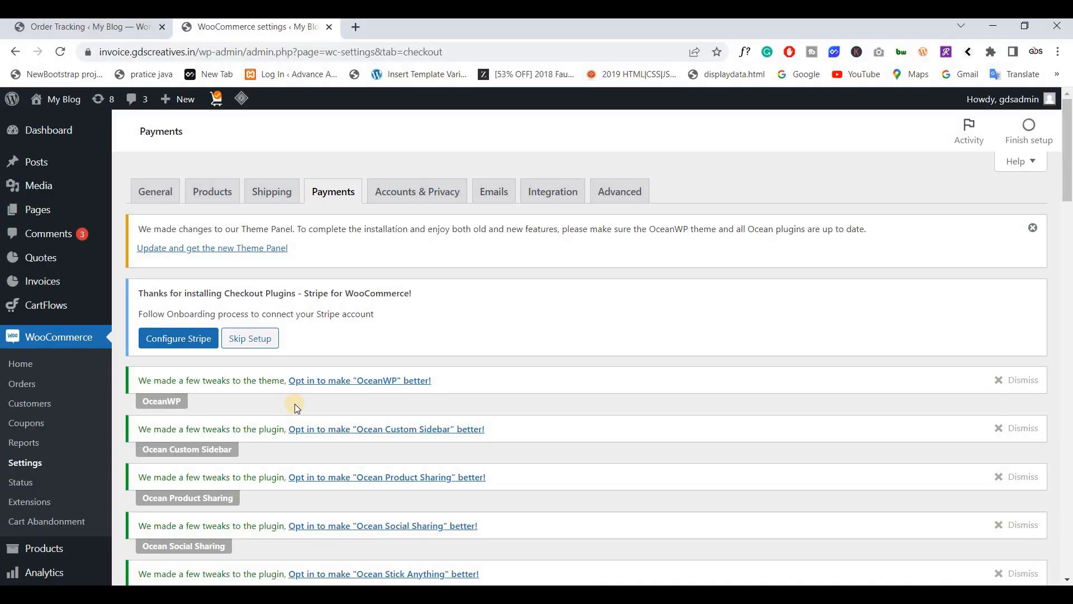
- Open the newest order with Processing status from the WooCommerce orders list
{"action": "left_click", "coordinate": [51, 387]}
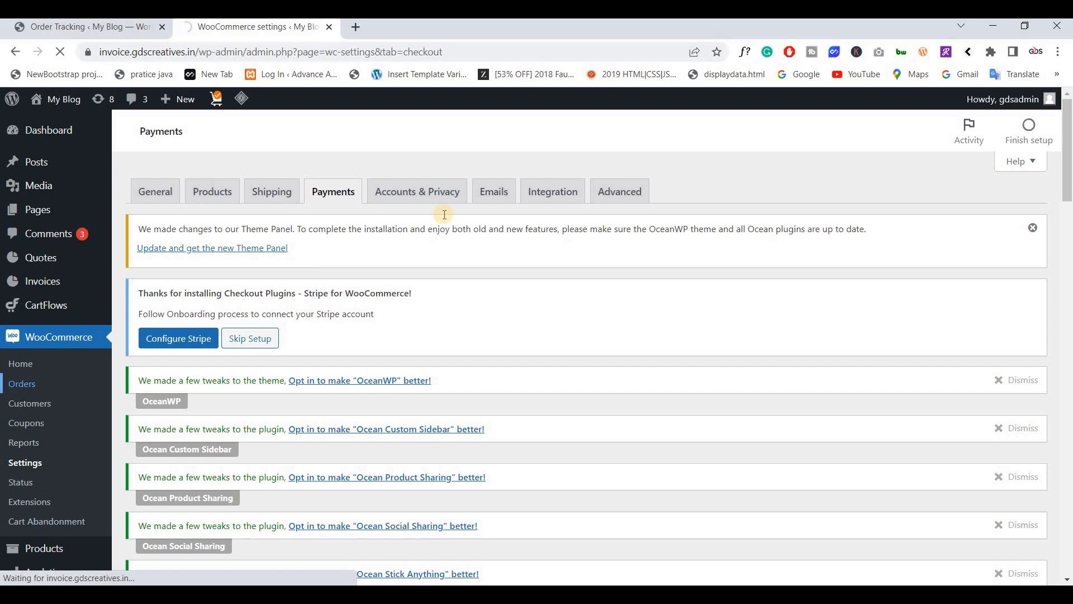
{"action": "scroll", "coordinate": [444, 215], "scroll_direction": "down", "scroll_amount": 6}
{"action": "scroll", "coordinate": [443, 218], "scroll_direction": "down", "scroll_amount": 10}
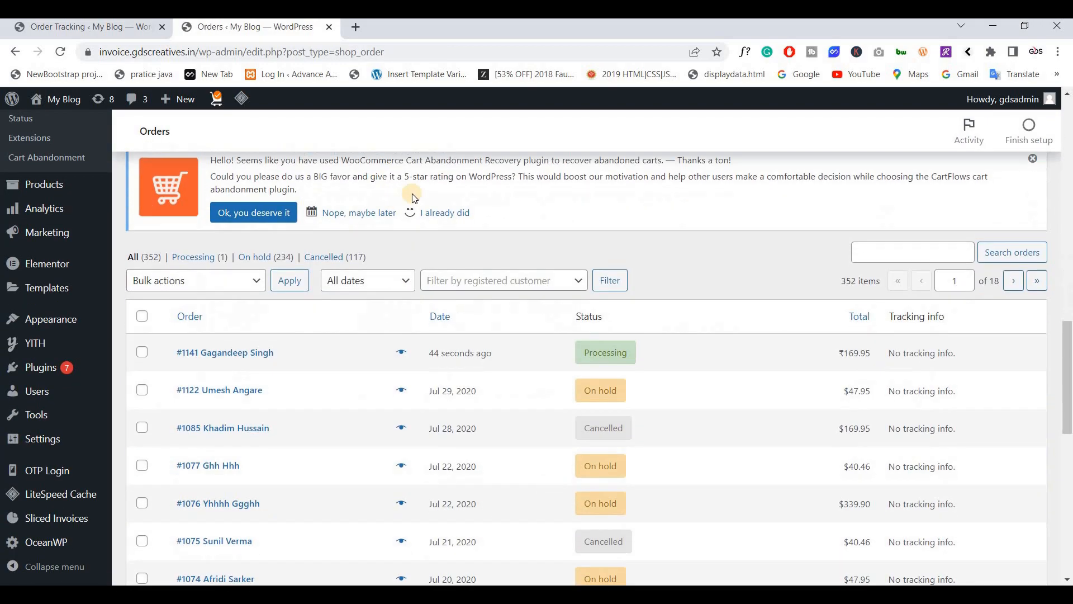
{"action": "left_click", "coordinate": [238, 297]}
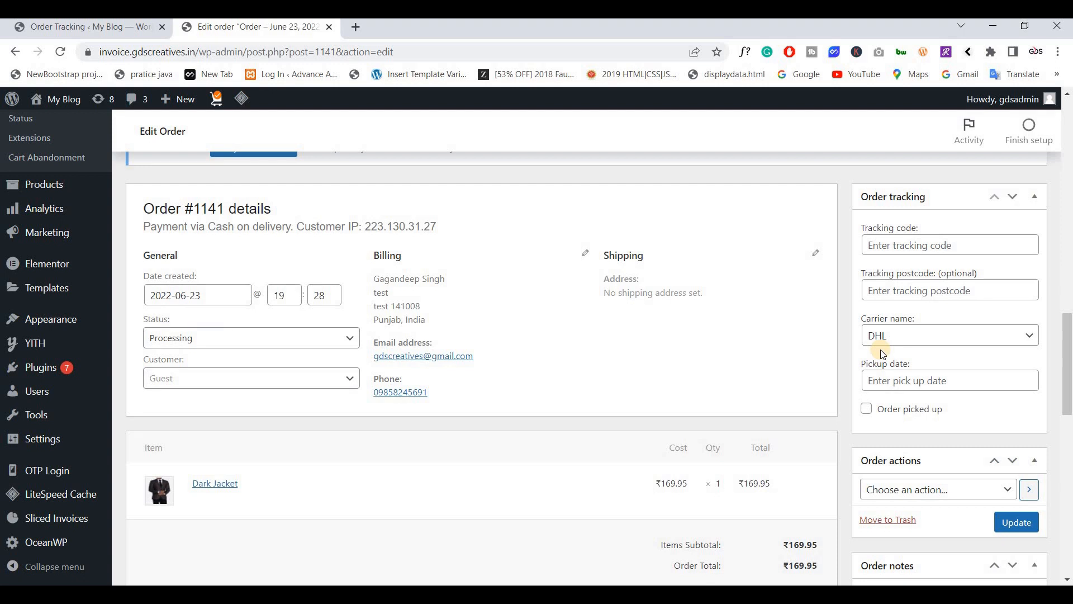
- Enter 1020 as the order's tracking code, keeping DHL as carrier, and update the order
{"action": "left_click", "coordinate": [913, 247]}
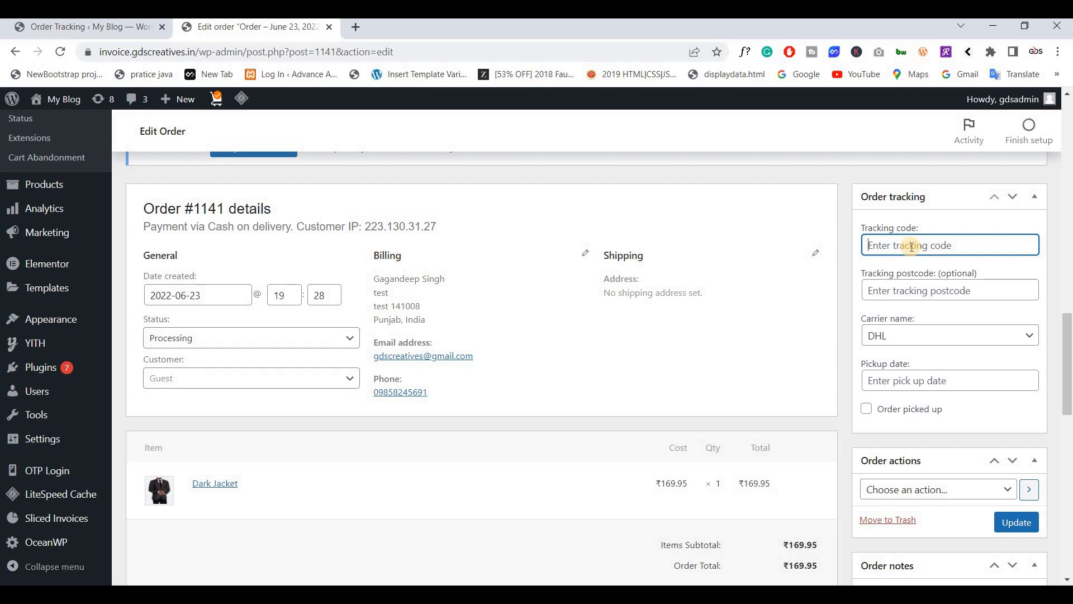
{"action": "type", "text": "1020"}
{"action": "left_click", "coordinate": [1015, 527]}
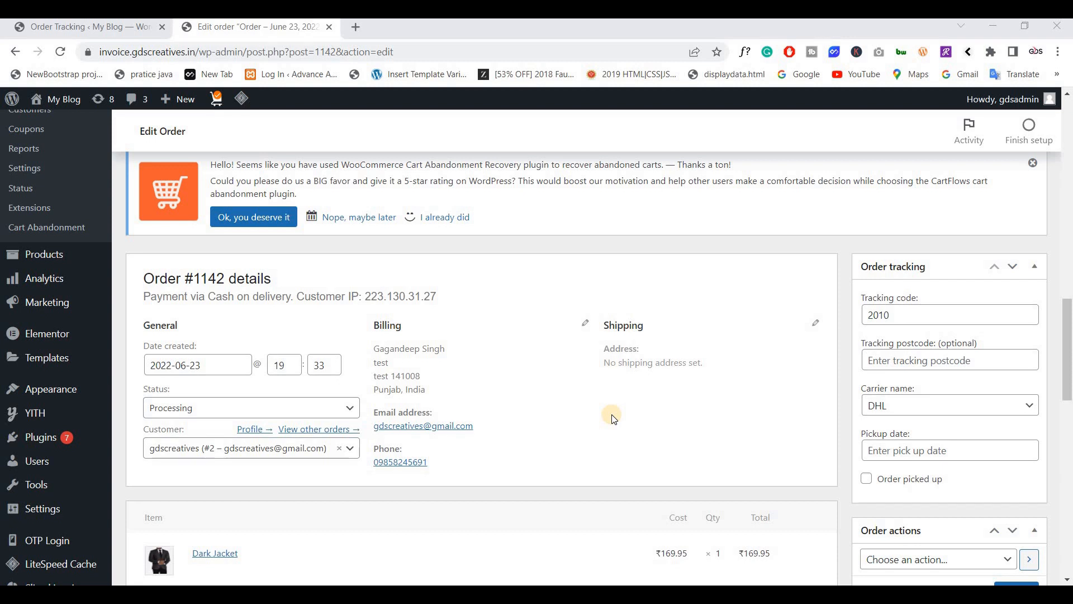
- Mark the Dark Jacket order with tracking code 2010 as picked up and update the order
{"action": "left_click", "coordinate": [868, 484]}
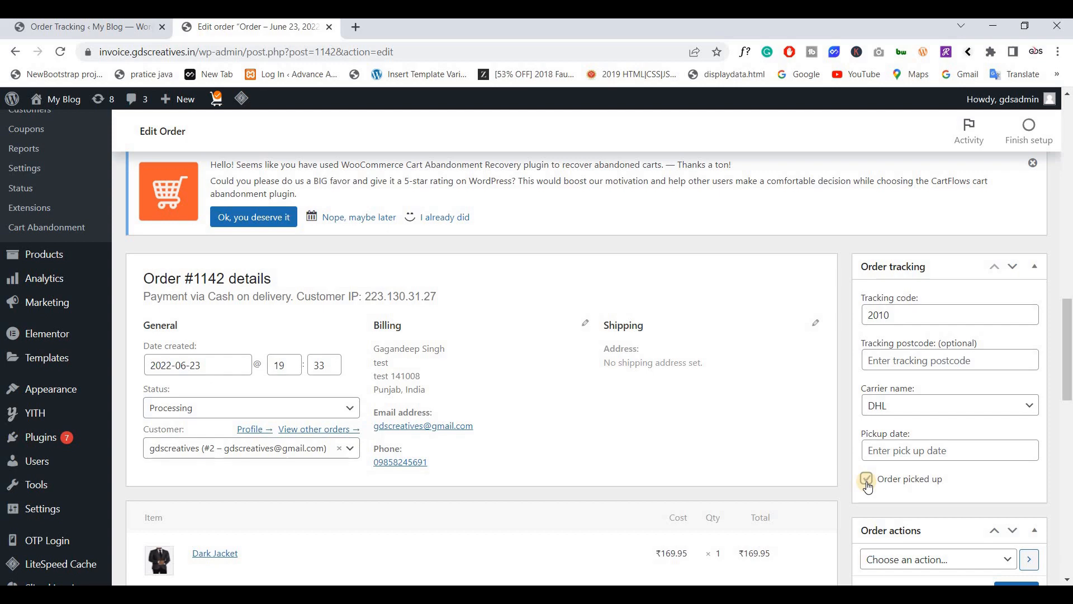
{"action": "scroll", "coordinate": [995, 418], "scroll_direction": "down", "scroll_amount": 1}
{"action": "scroll", "coordinate": [995, 418], "scroll_direction": "down", "scroll_amount": 3}
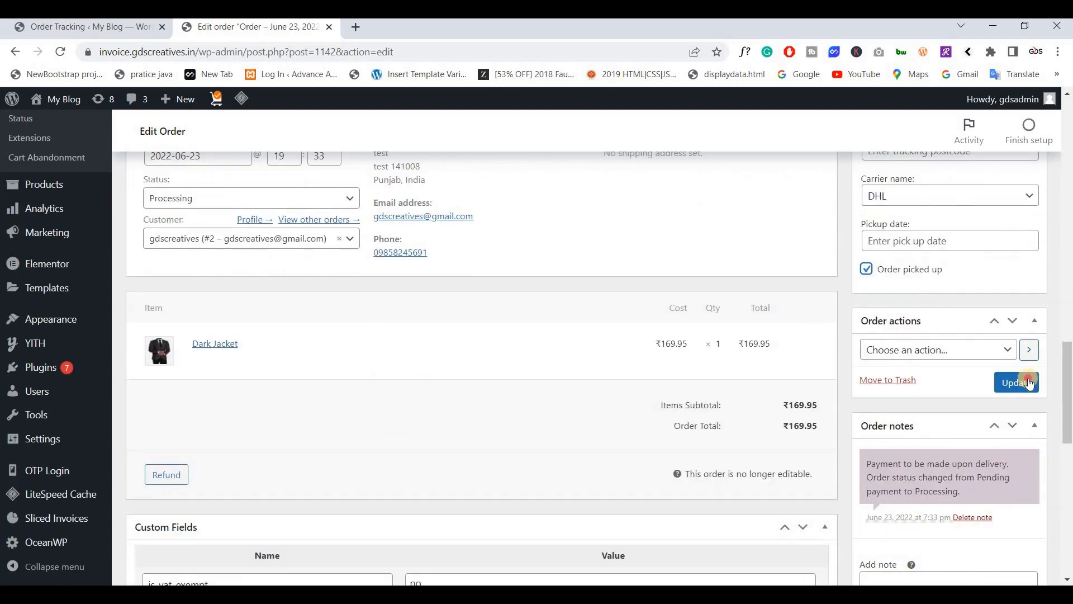
{"action": "left_click", "coordinate": [1022, 384]}
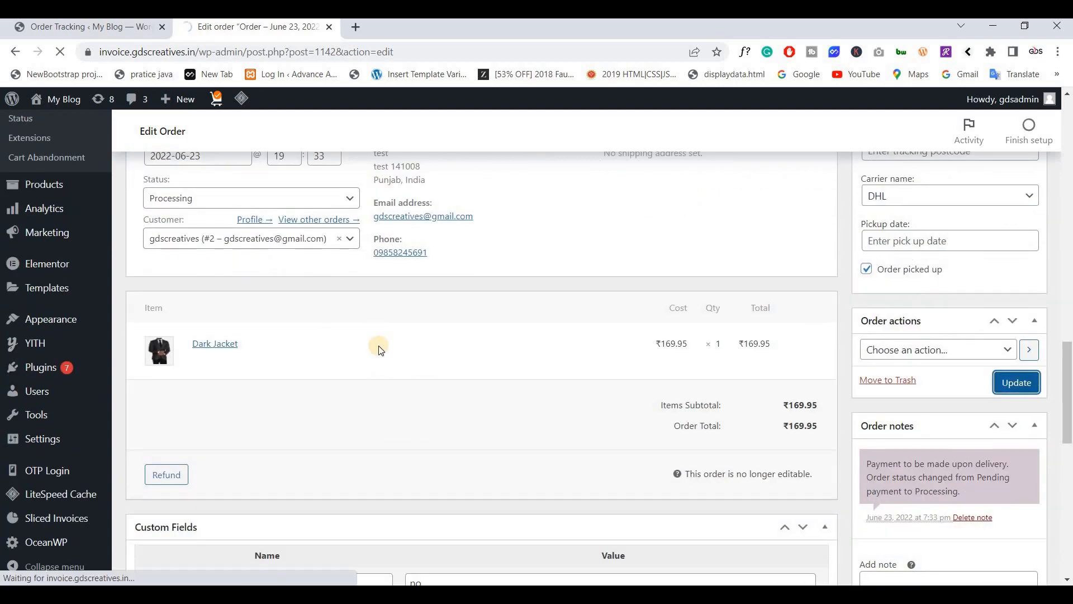
- Switch to the storefront window, reload the customer's orders list and open the carrier tracking page for the order
{"action": "key", "text": "alt+Tab"}
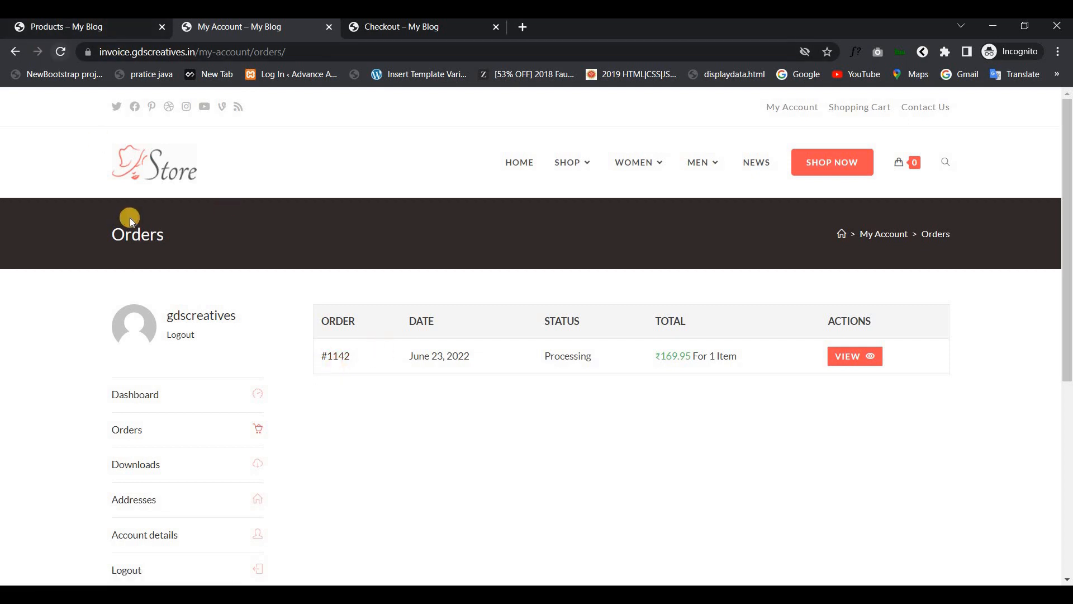
{"action": "key", "text": "F5"}
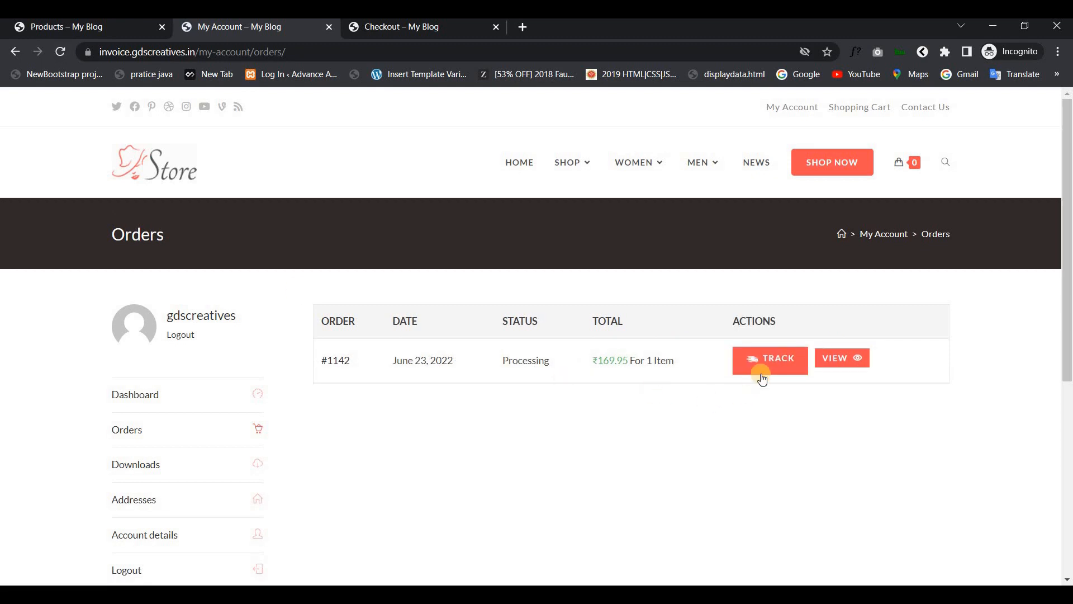
{"action": "mouse_move", "coordinate": [754, 370]}
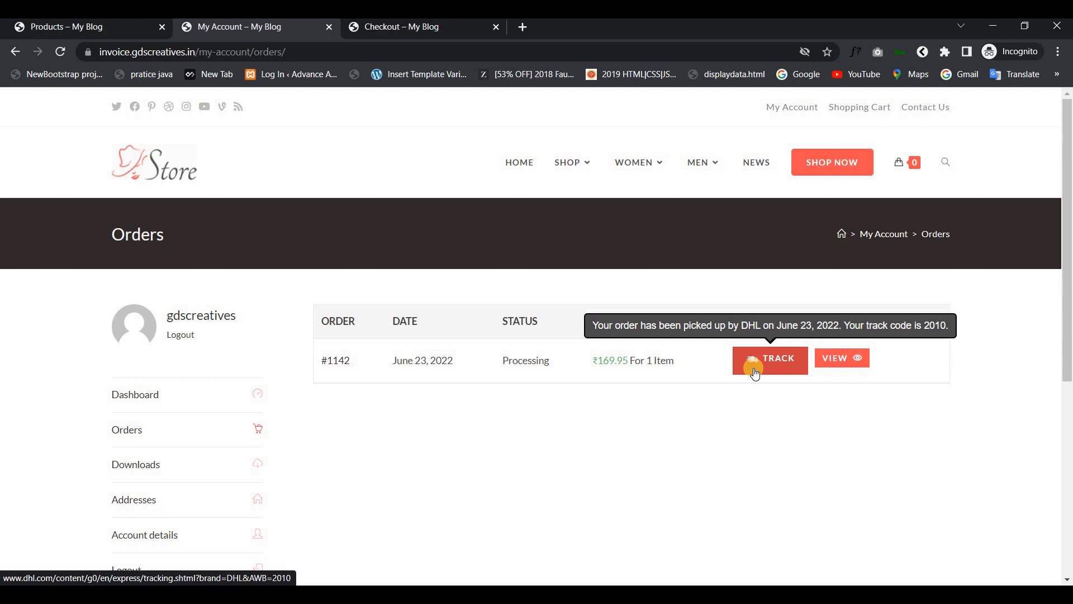
{"action": "left_click", "coordinate": [755, 369]}
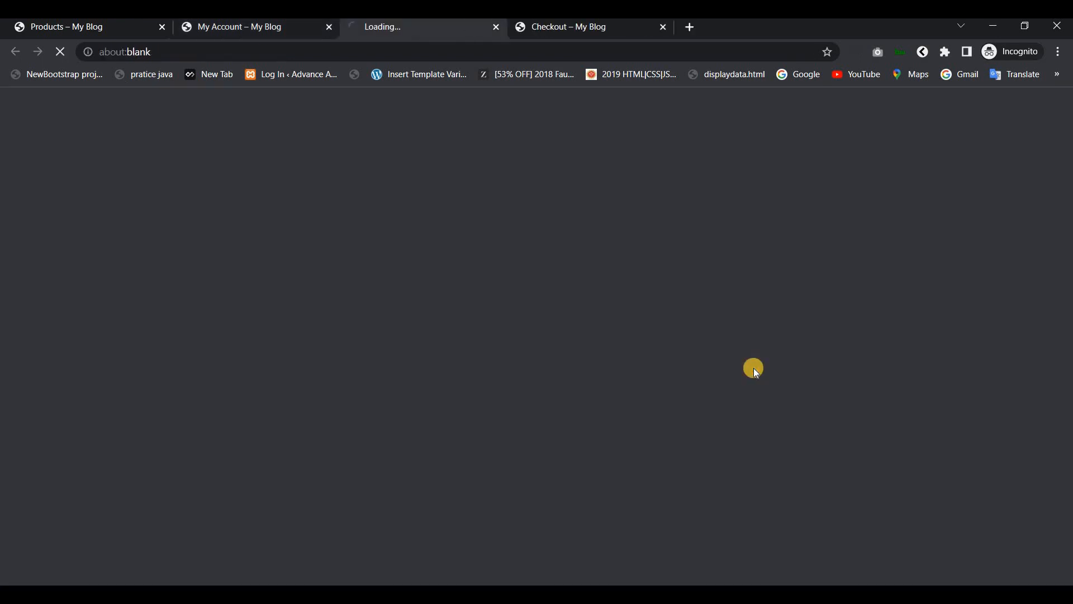
- Run the tracking lookup for code 2010 on the DHL Track & Trace page
{"action": "scroll", "coordinate": [604, 362], "scroll_direction": "up", "scroll_amount": 2}
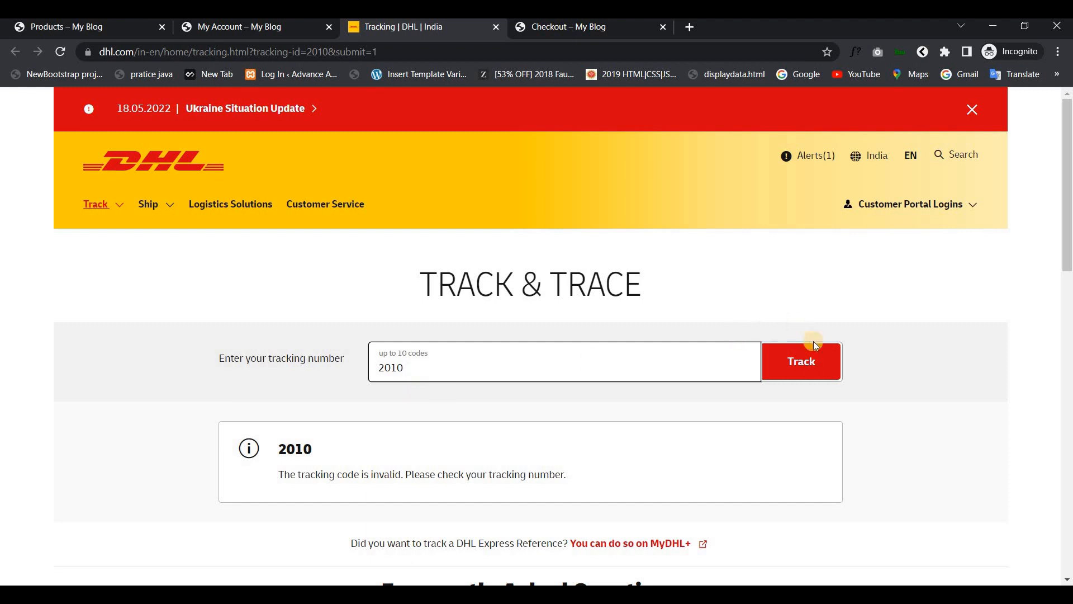
{"action": "left_click", "coordinate": [803, 360]}
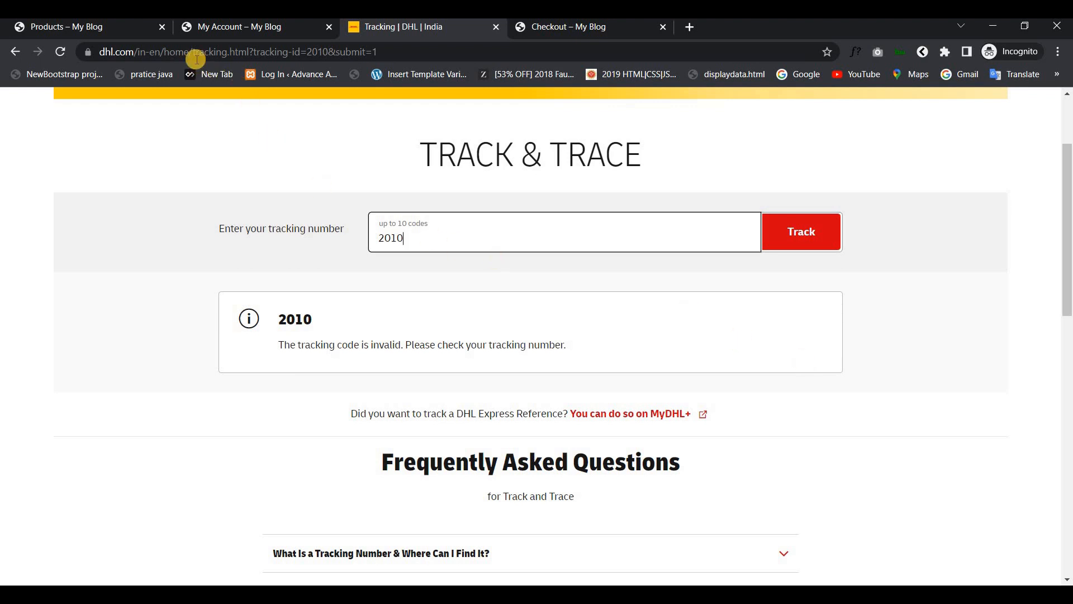
{"action": "left_click", "coordinate": [280, 27]}
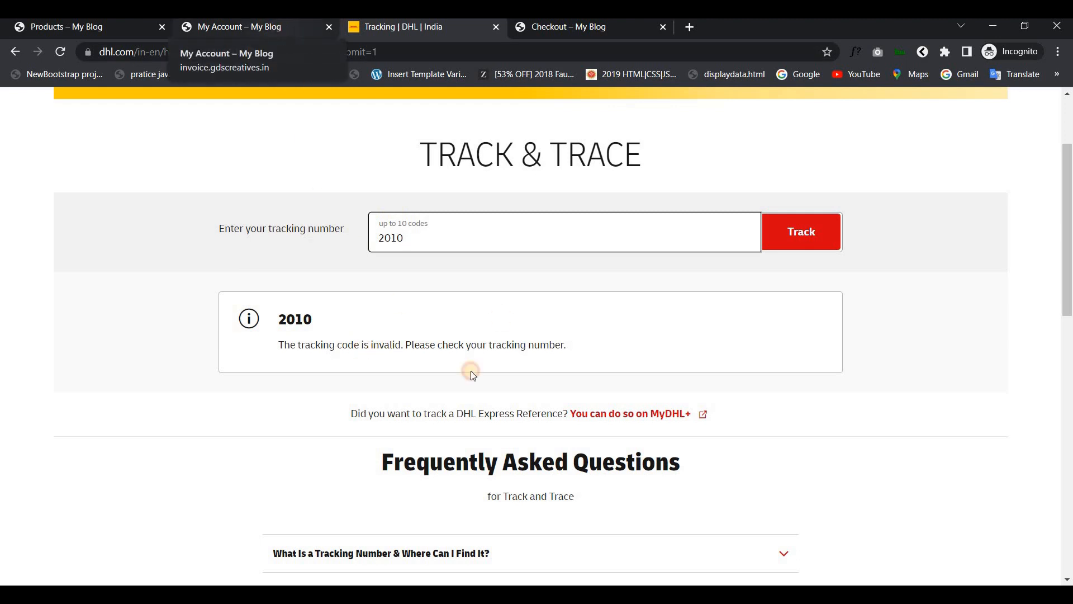